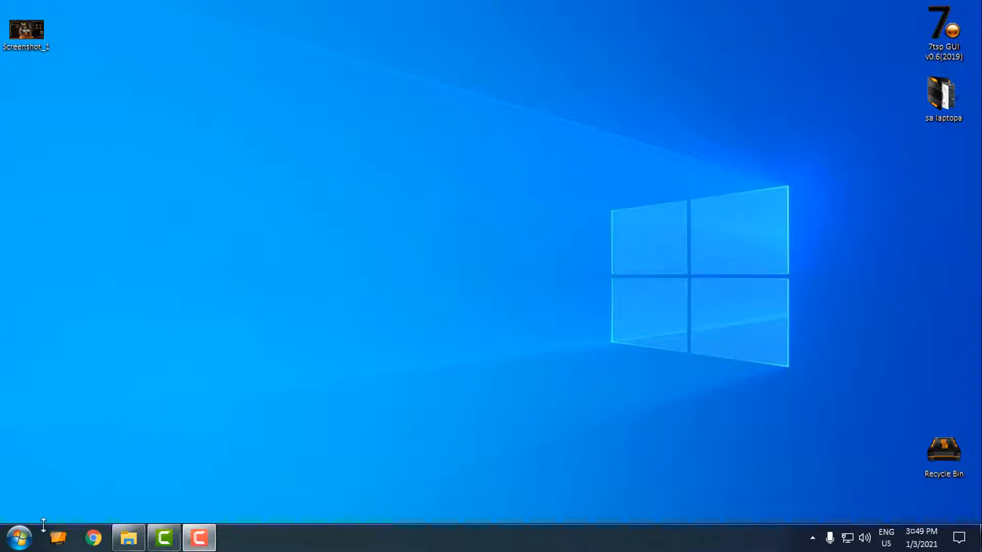
- Bring up the Start menu to search for the restore-point settings
left_click(23, 539)
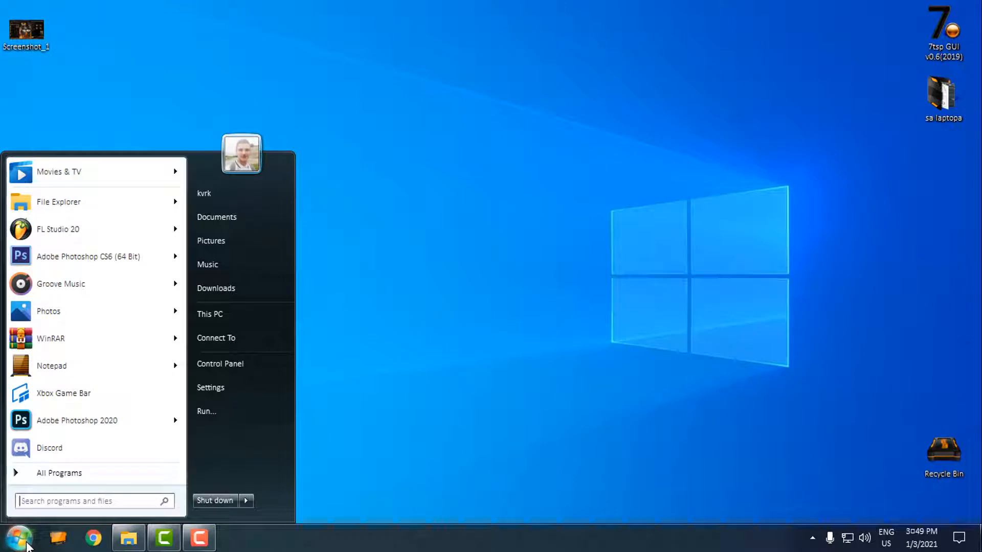
type("res")
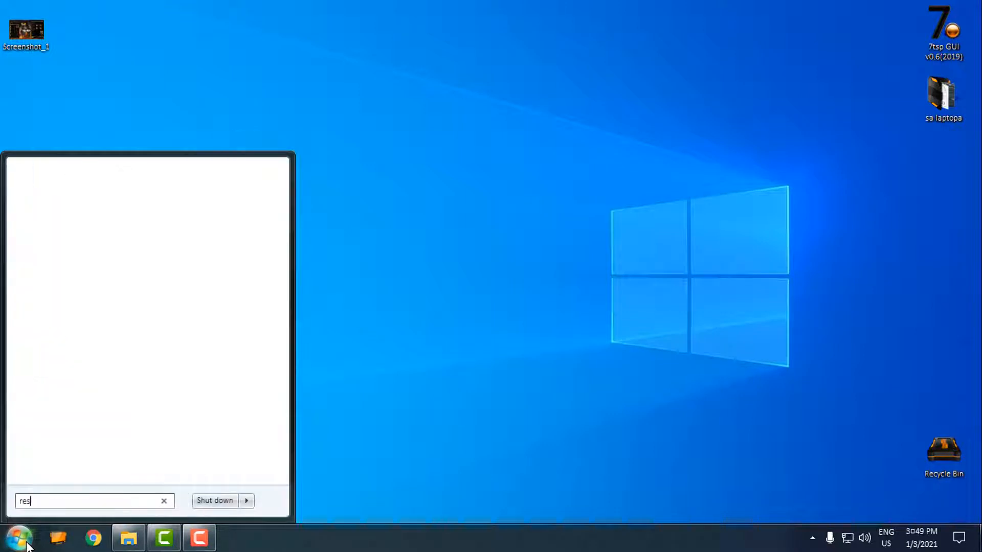
type("tore")
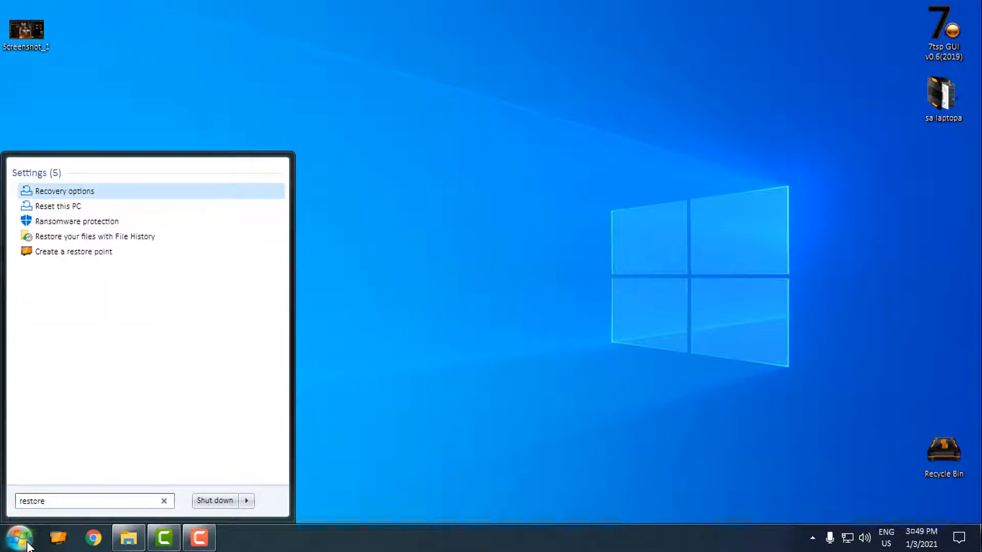
- Create a restore point for Local Disk (C:) with a description and dismiss System Properties
left_click(68, 256)
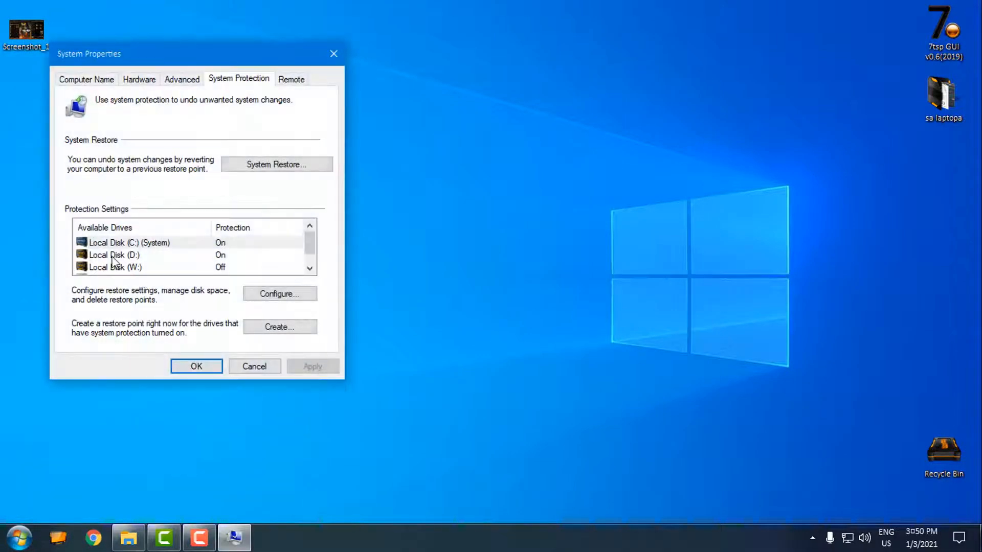
left_click(167, 244)
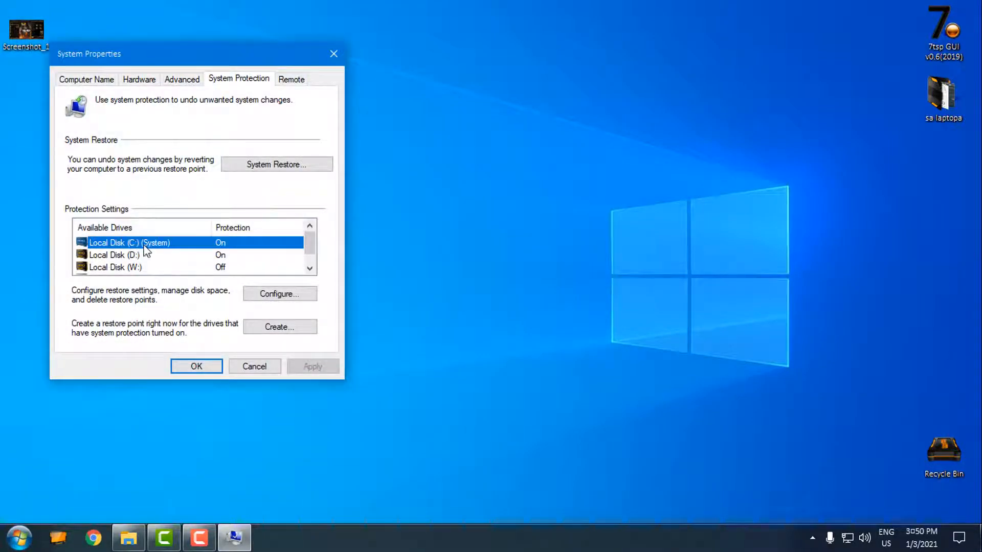
left_click(279, 327)
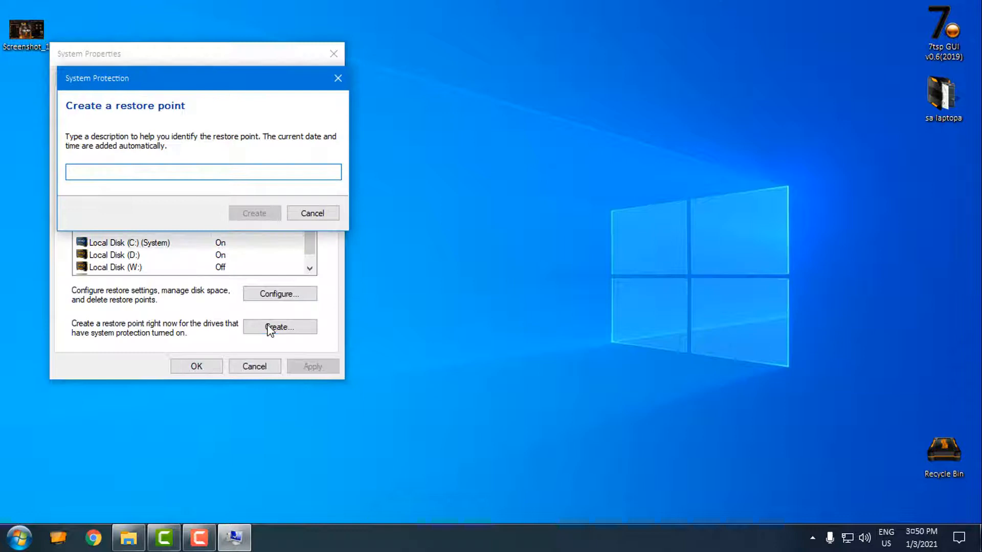
type("the")
type("e set")
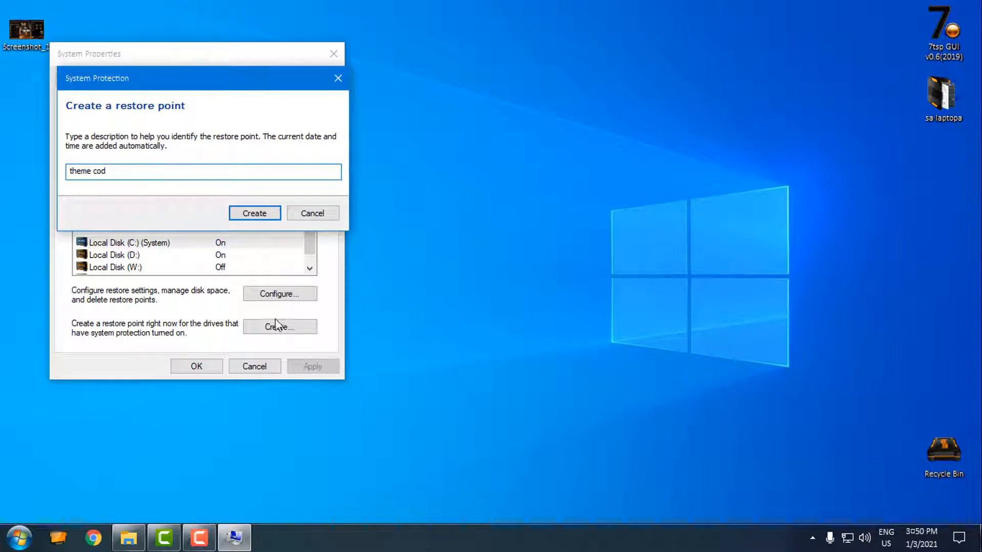
left_click(254, 214)
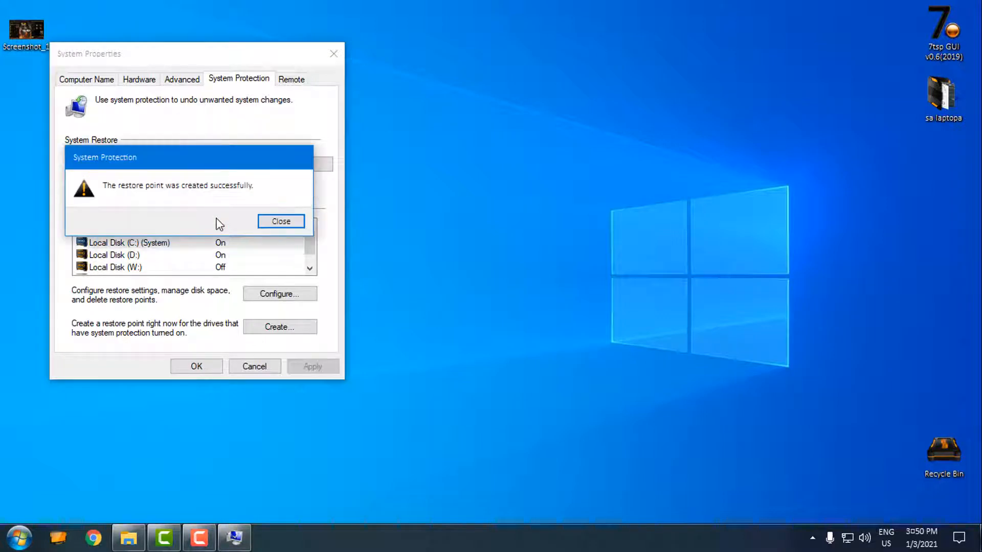
left_click(281, 221)
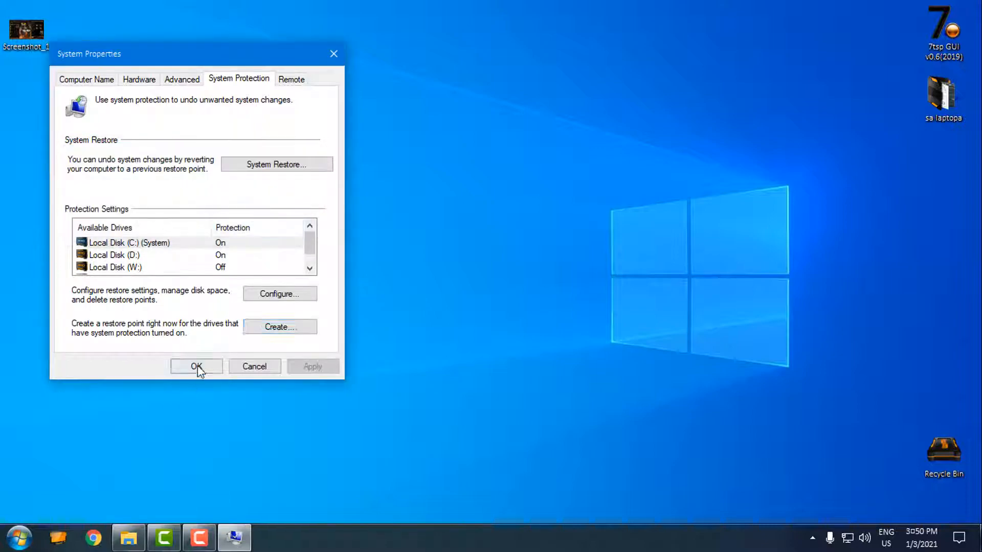
left_click(196, 366)
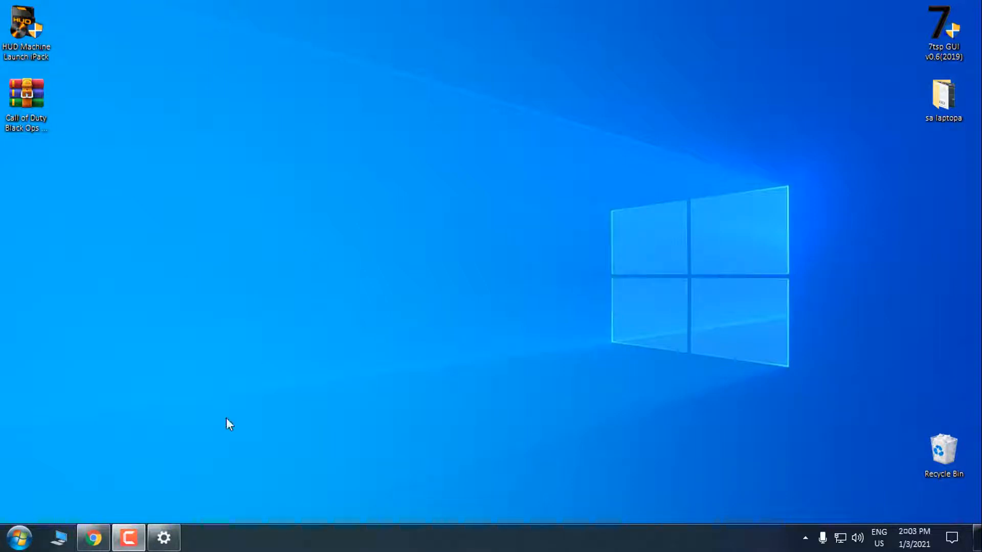
left_click(165, 537)
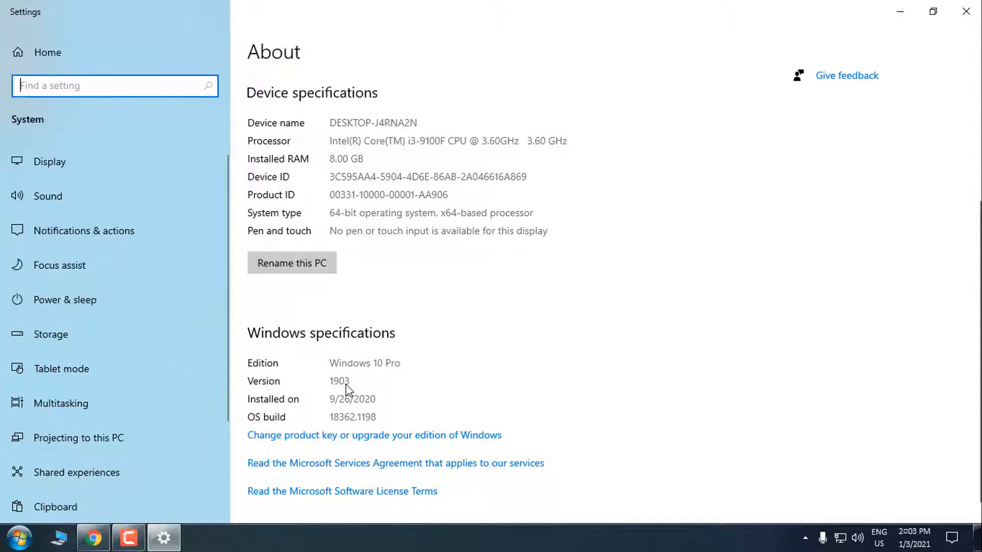
- Review the Call of Duty theme thread and HUD Machine Launch iPack download page in Chrome
left_click(966, 11)
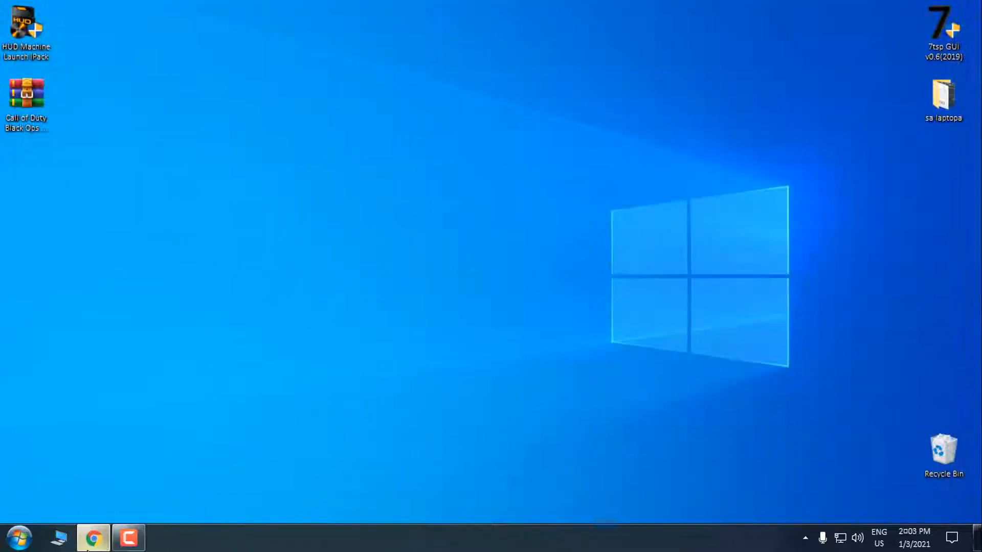
left_click(94, 537)
left_click(85, 11)
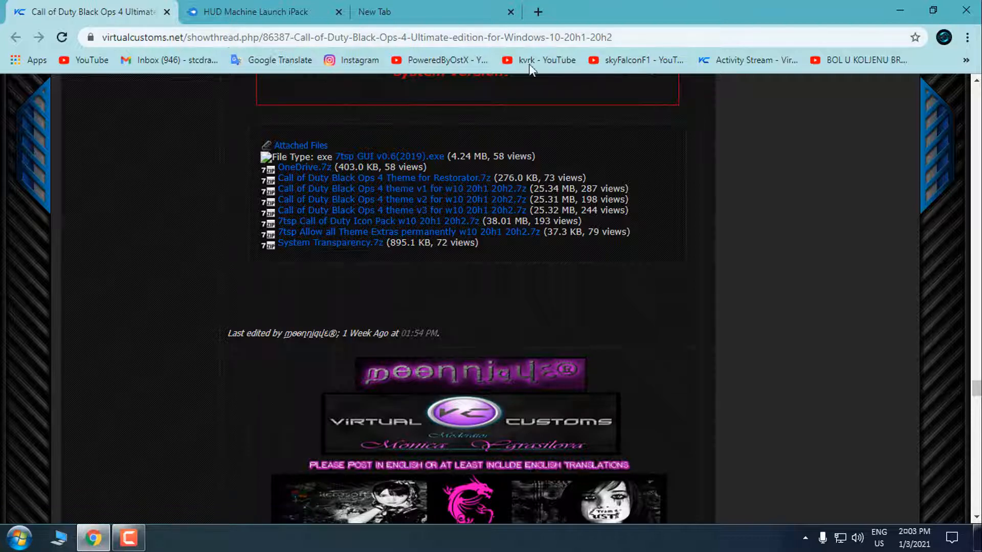
left_click(230, 11)
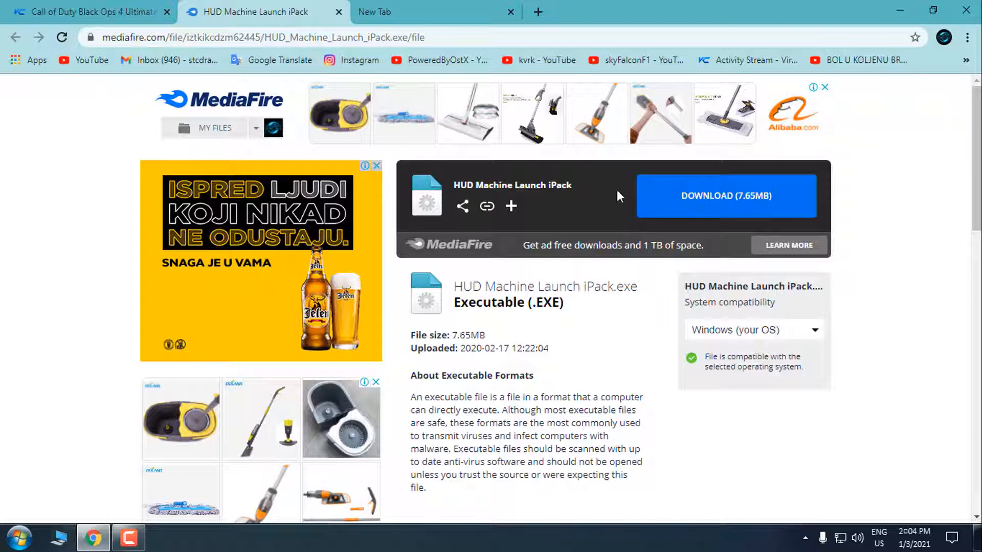
- Locate the downloaded HUD Machine Launch iPack on the desktop, check the thread's attachments, and quit Chrome
left_click(903, 9)
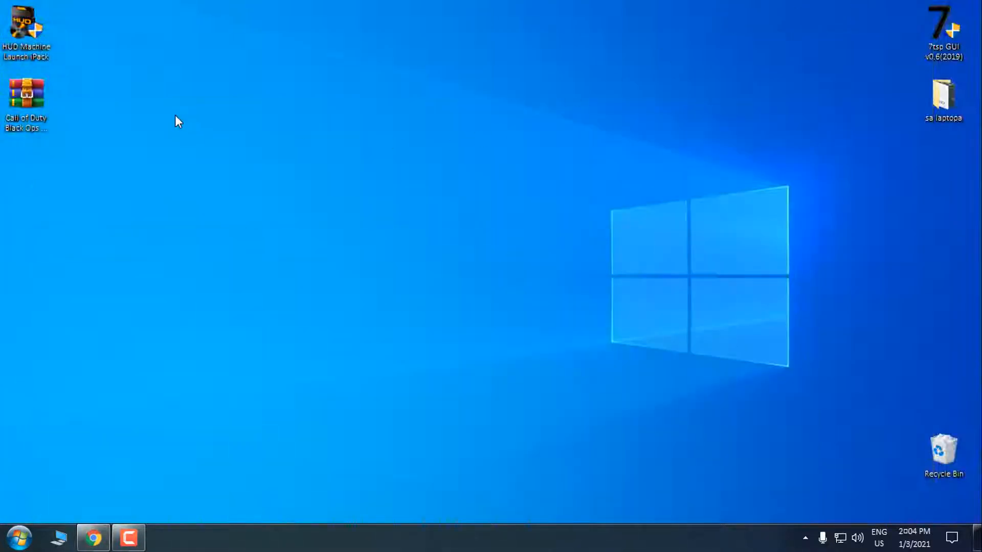
left_click(27, 30)
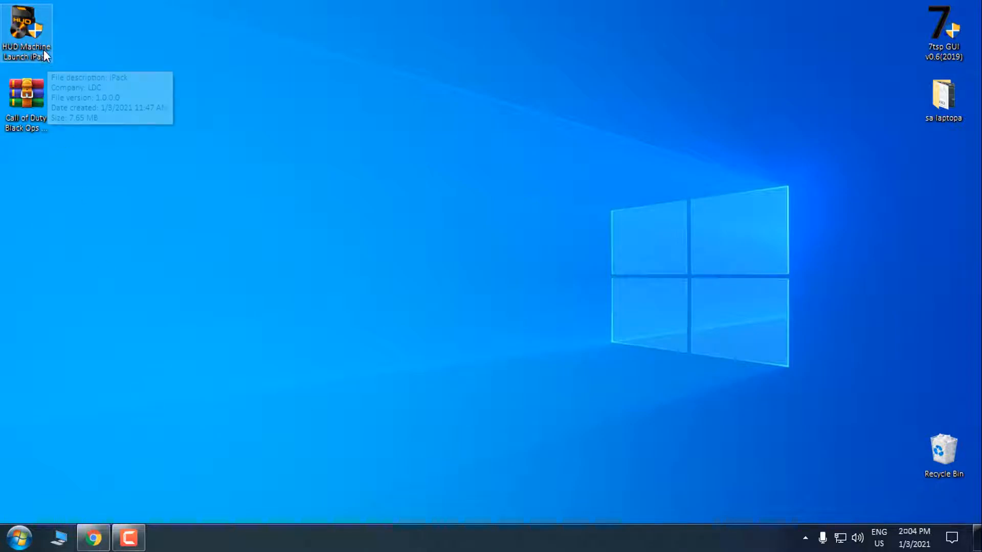
left_click(92, 537)
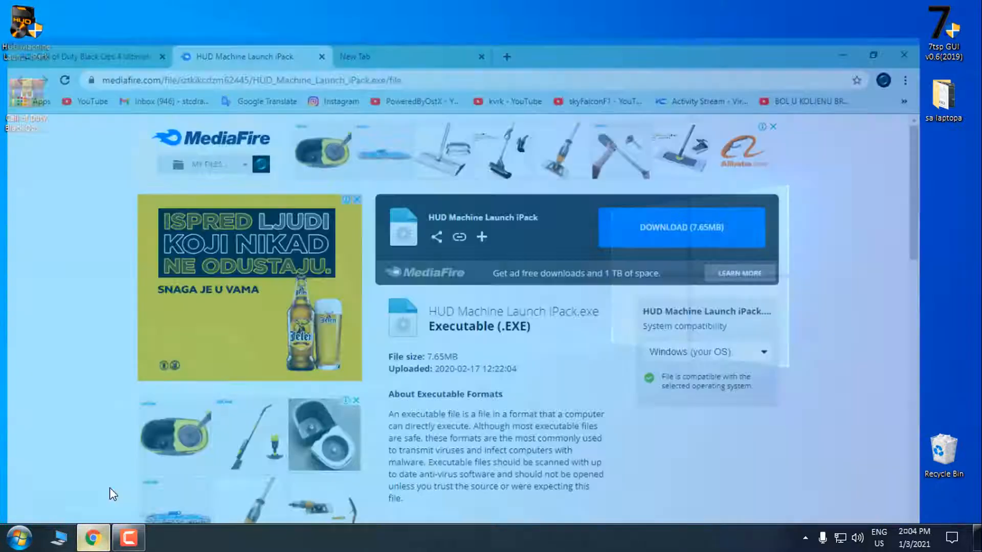
left_click(70, 11)
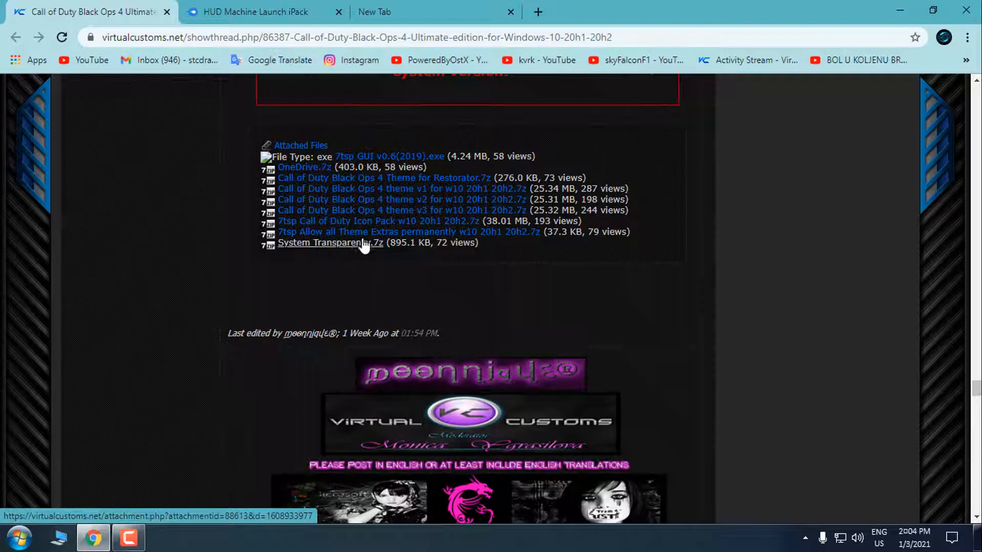
left_click(965, 14)
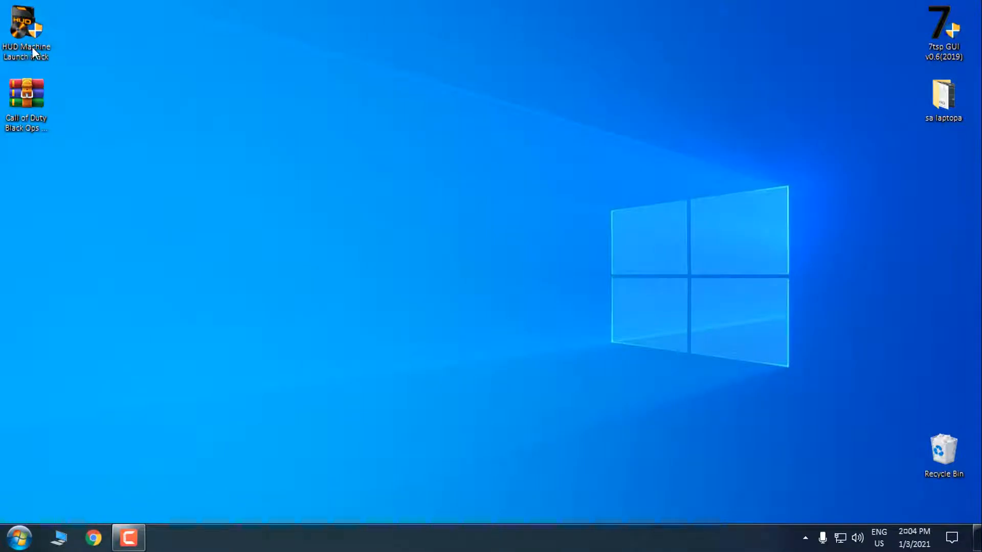
- Launch the HUD Machine Launch iPack, accept its agreement and choose to patch all listed files
double_click(32, 47)
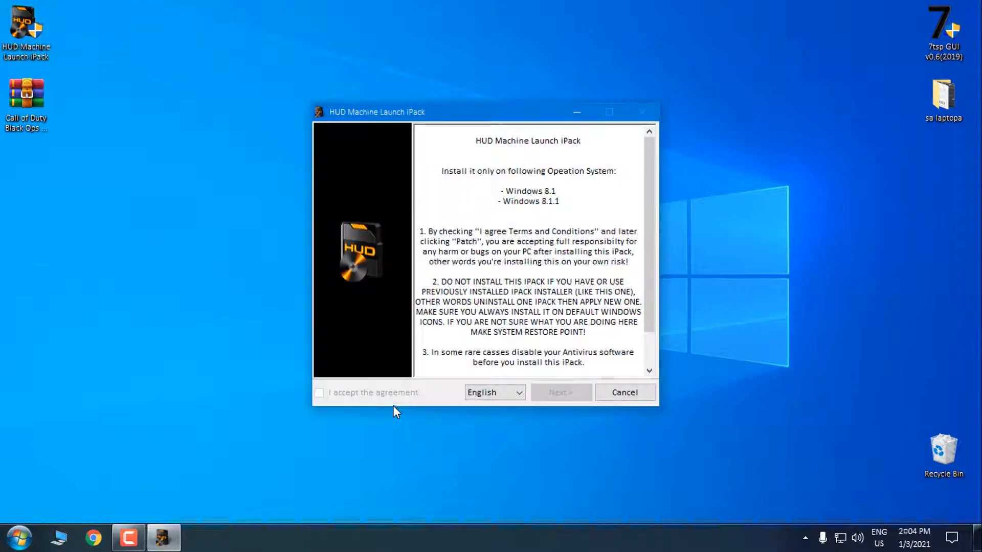
left_click(338, 394)
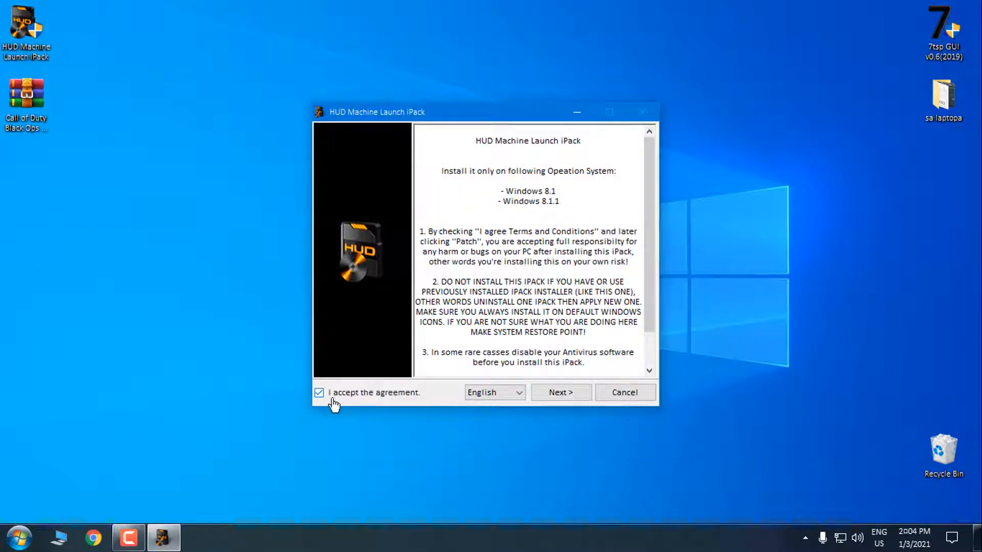
left_click(560, 392)
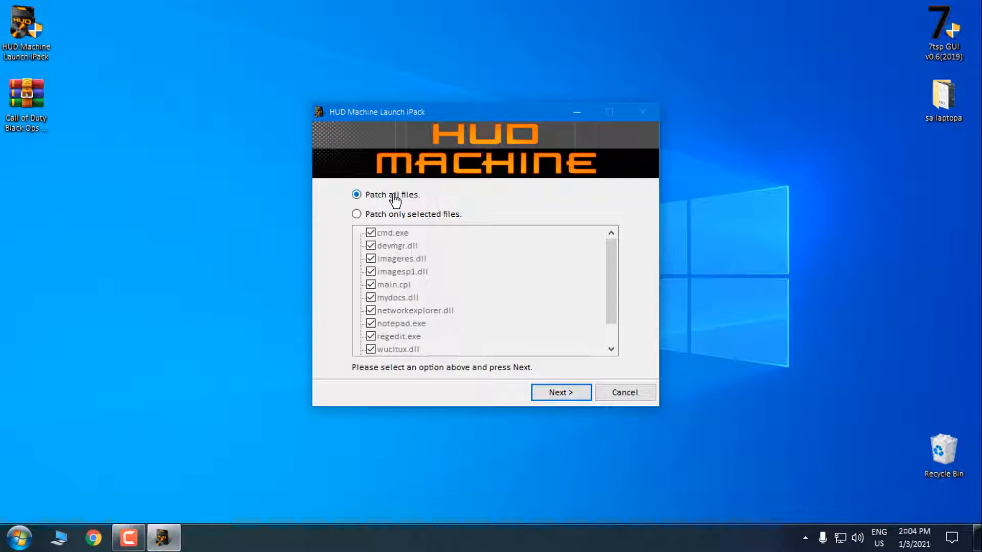
left_click(560, 392)
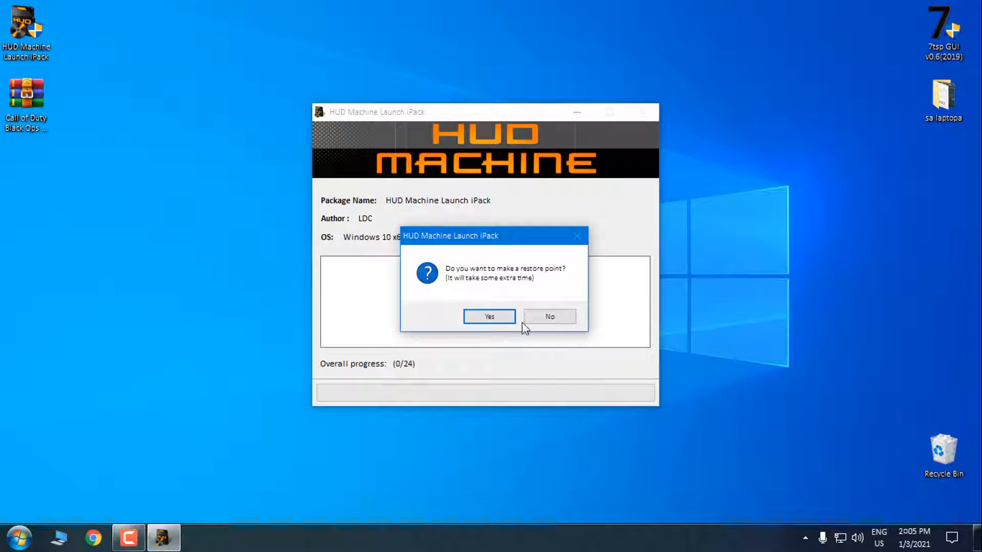
- Skip the restore-point prompt, let the iPack patch the system files and finish the installer
left_click(560, 317)
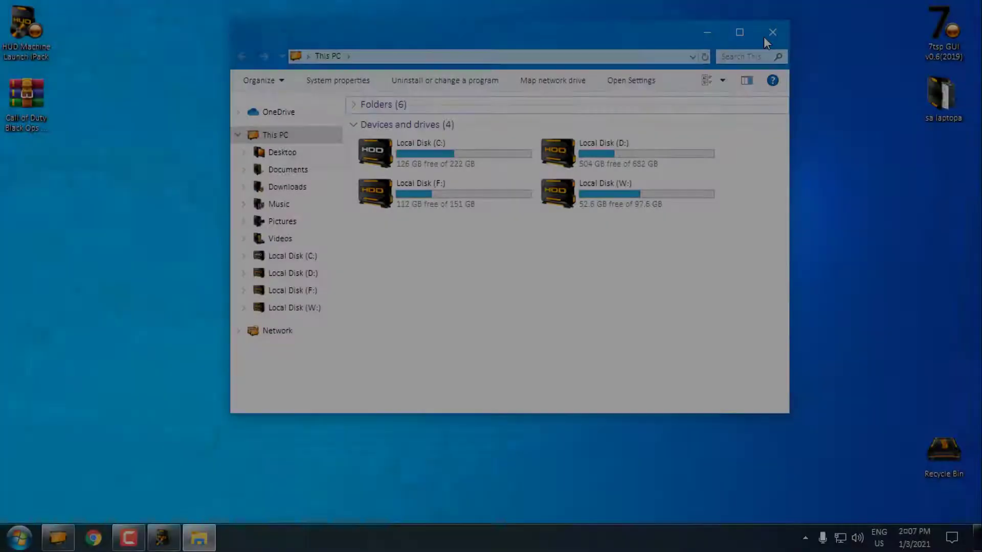
left_click(772, 34)
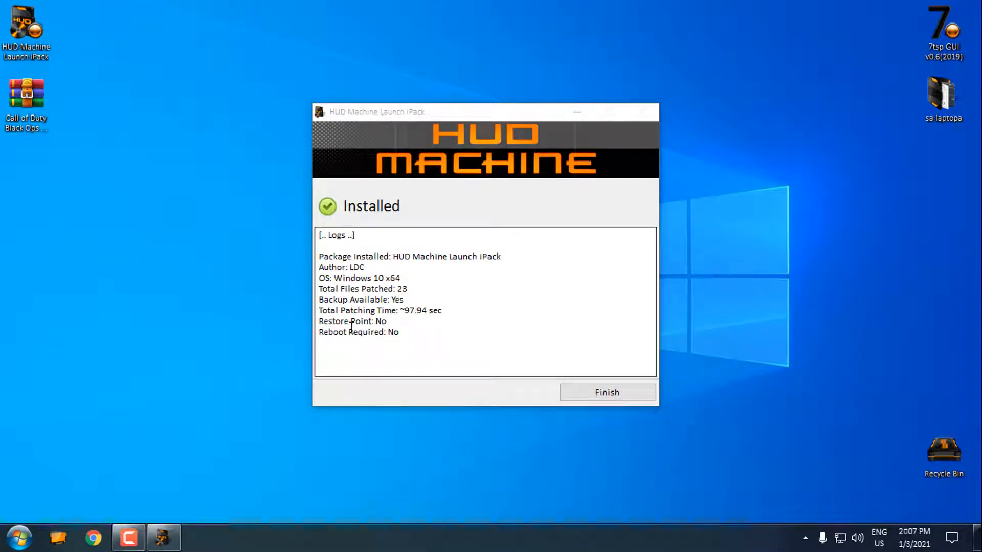
left_click(591, 399)
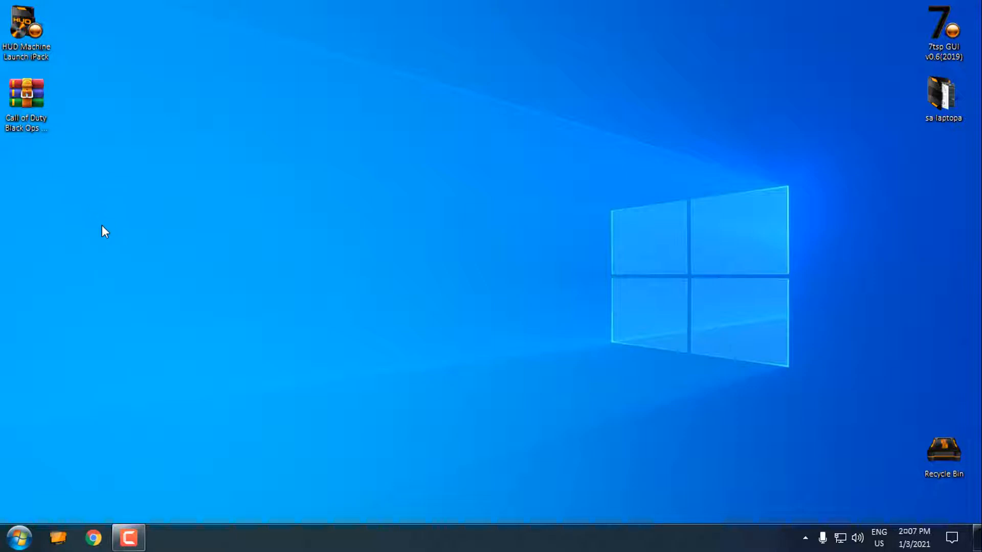
- Extract the Call of Duty Black Ops 4 theme archive into its own folder and enter it
left_click(38, 119)
right_click(35, 108)
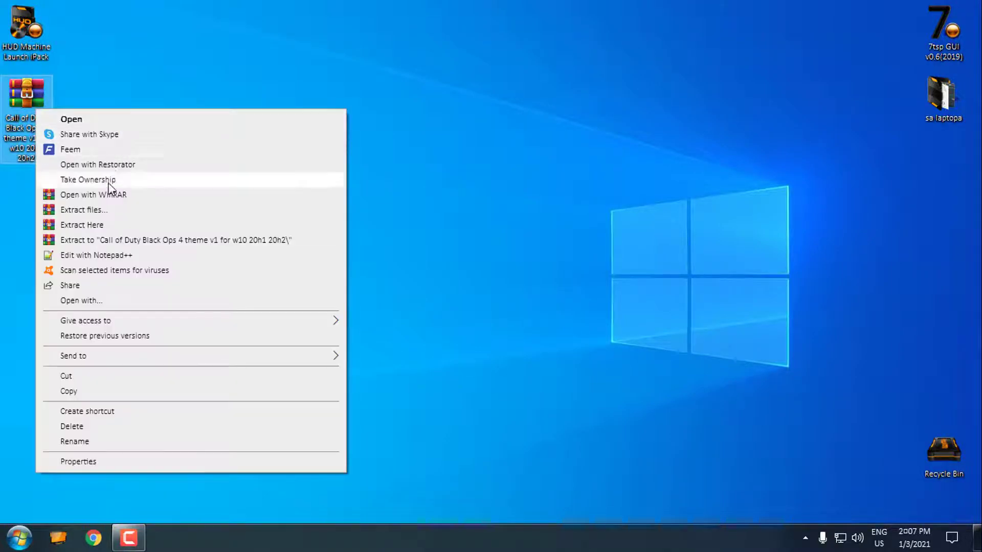
left_click(86, 241)
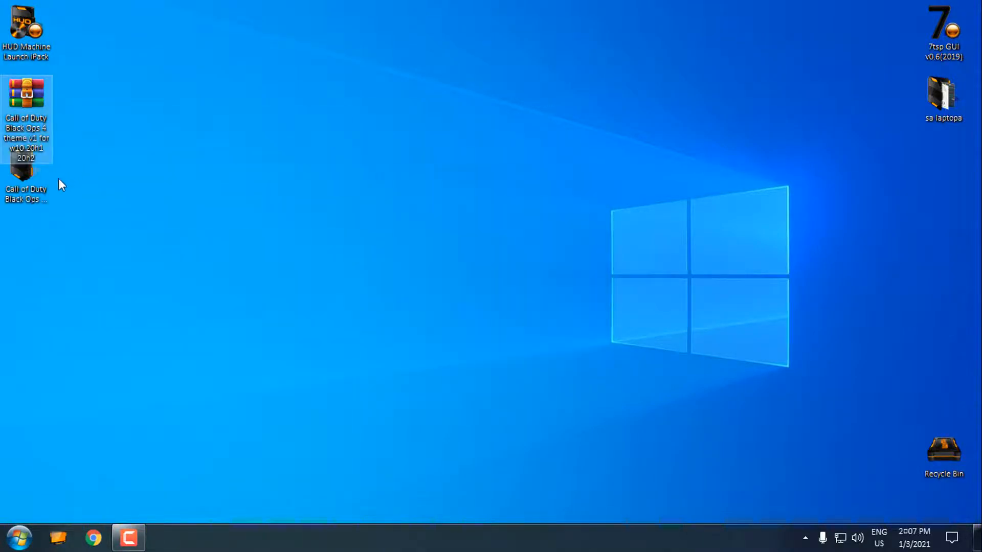
double_click(30, 175)
- Copy the call of dut black ops 4 folder and its theme file from the extracted archive
double_click(411, 122)
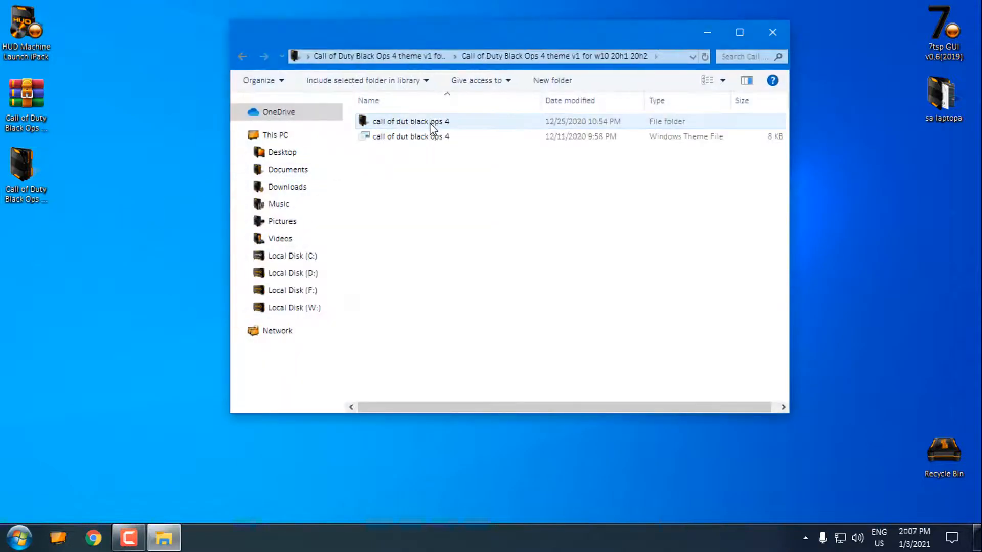
left_click_drag(415, 150, 443, 115)
right_click(443, 122)
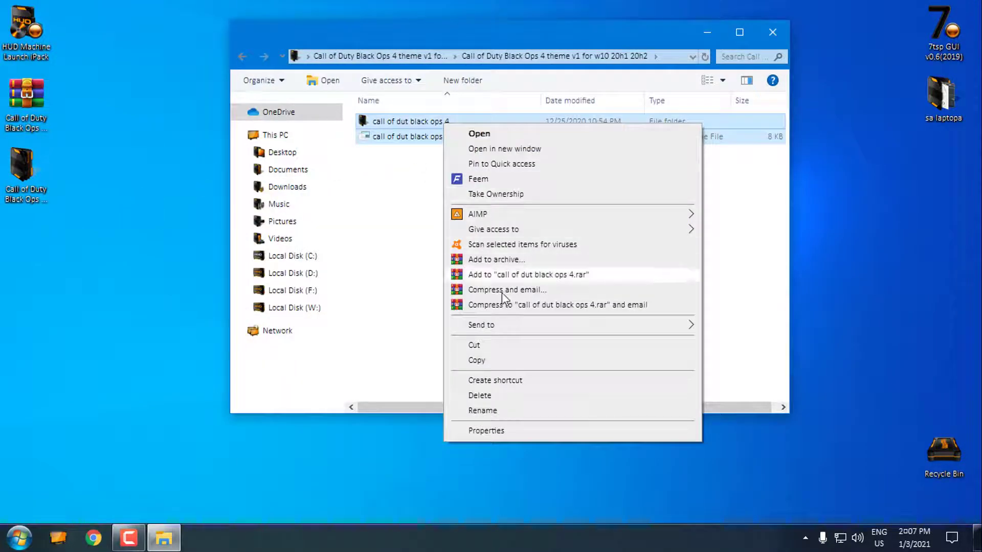
left_click(492, 355)
- Paste the theme items into C:\Windows\Resources\Themes and close Explorer
left_click(292, 256)
left_click(652, 121)
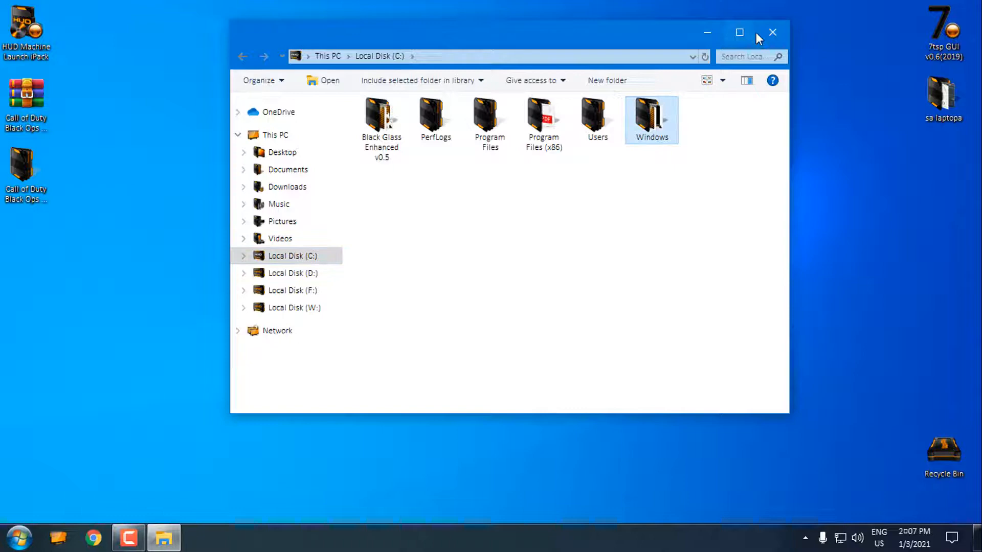
double_click(739, 32)
double_click(436, 92)
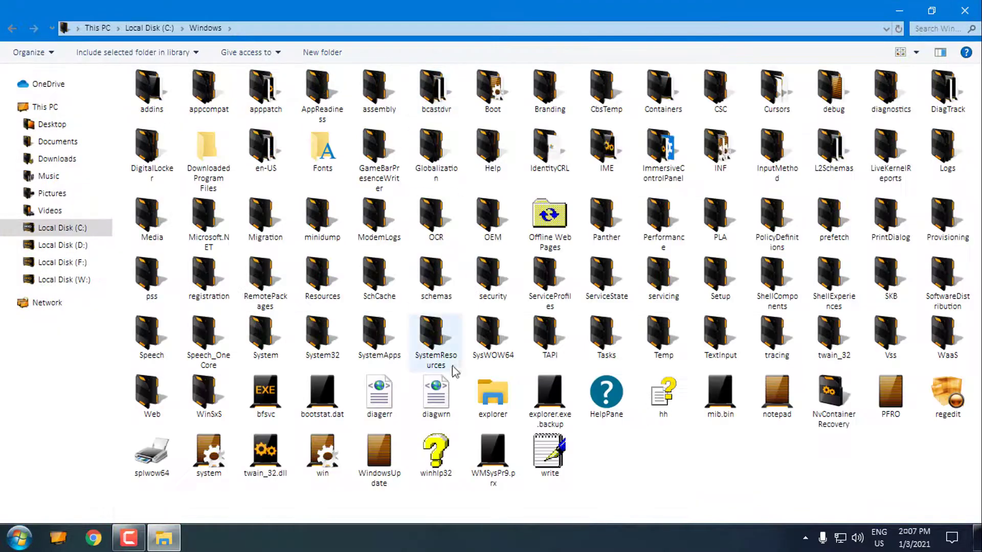
double_click(323, 280)
double_click(209, 91)
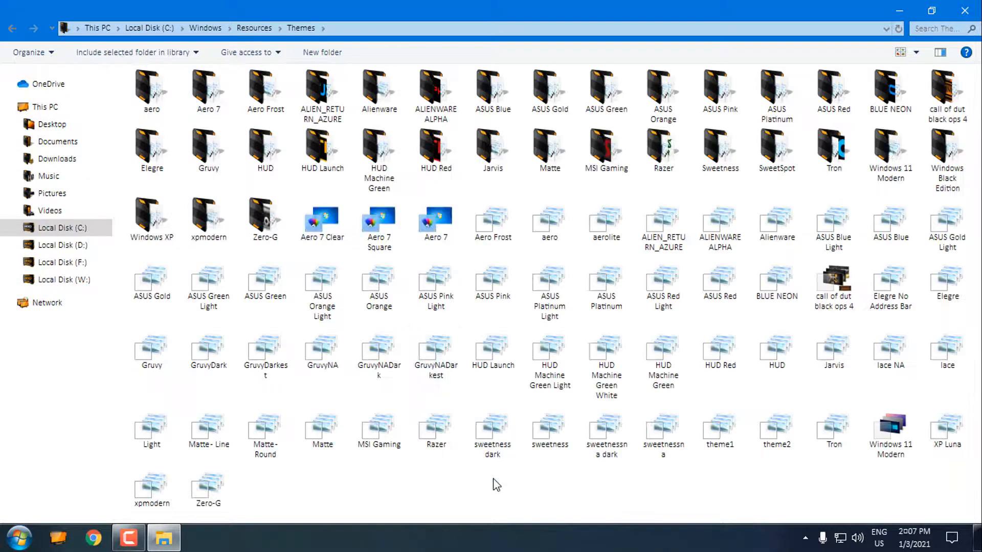
right_click(493, 294)
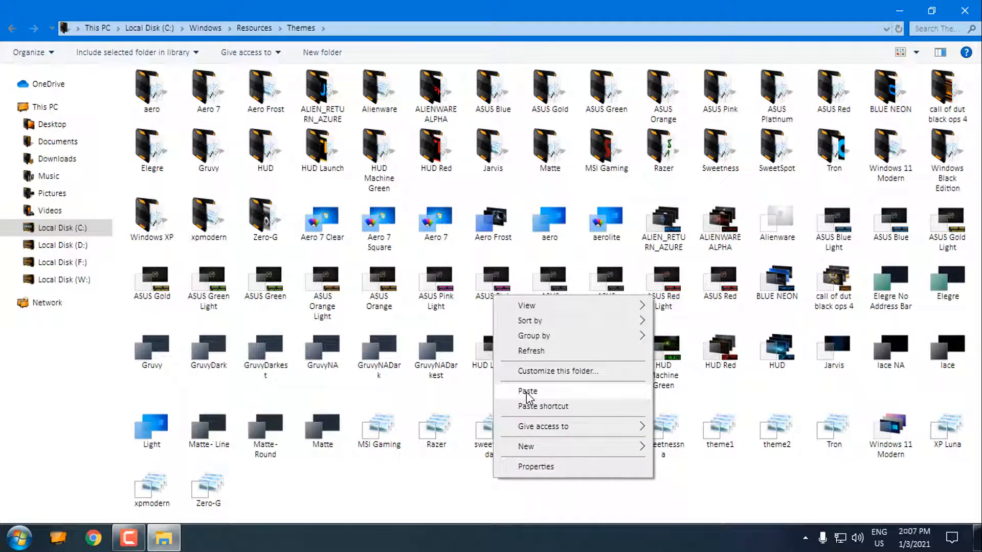
left_click(962, 11)
- Reach the Themes page of Settings via desktop Personalize
right_click(620, 102)
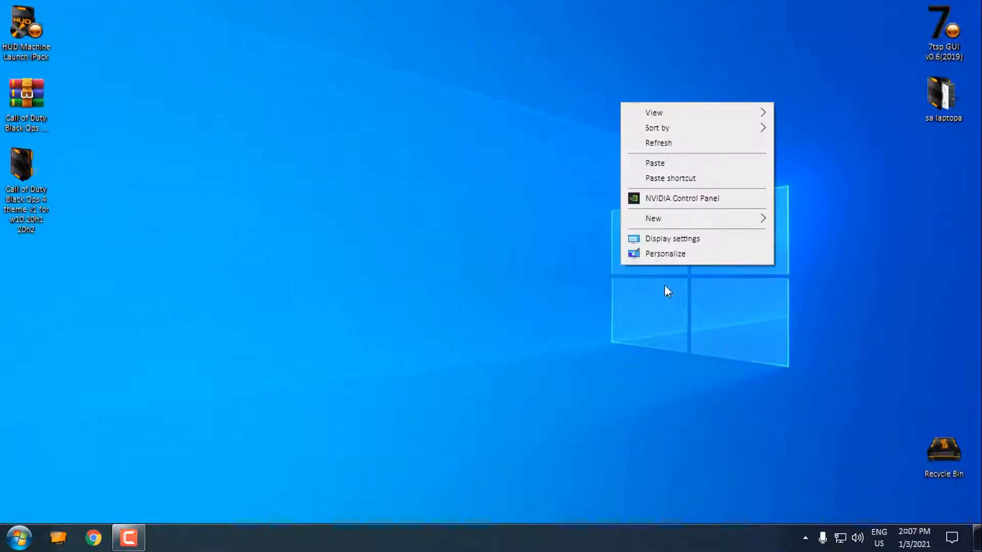
left_click(665, 254)
left_click(50, 265)
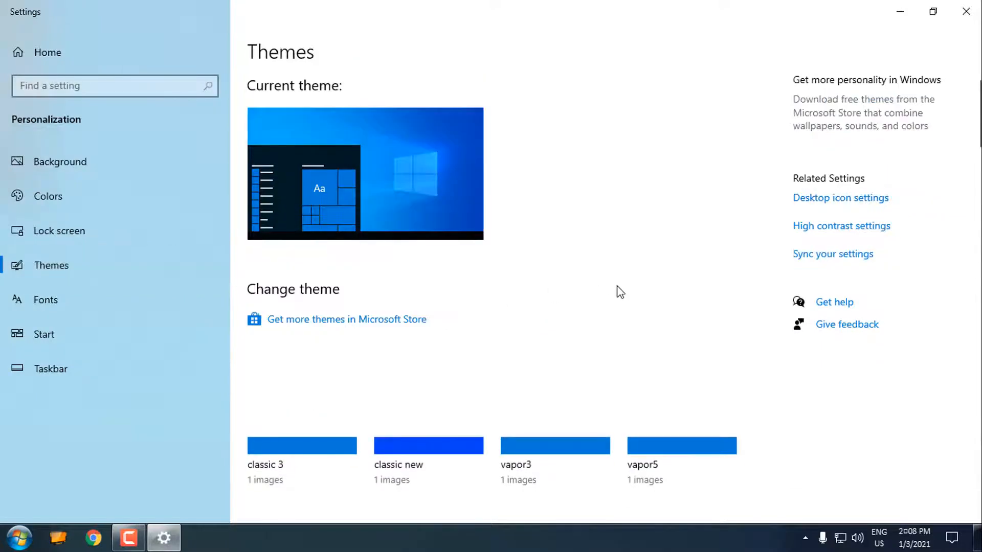
scroll(620, 292, "down", 5)
scroll(620, 291, "down", 5)
scroll(620, 292, "down", 5)
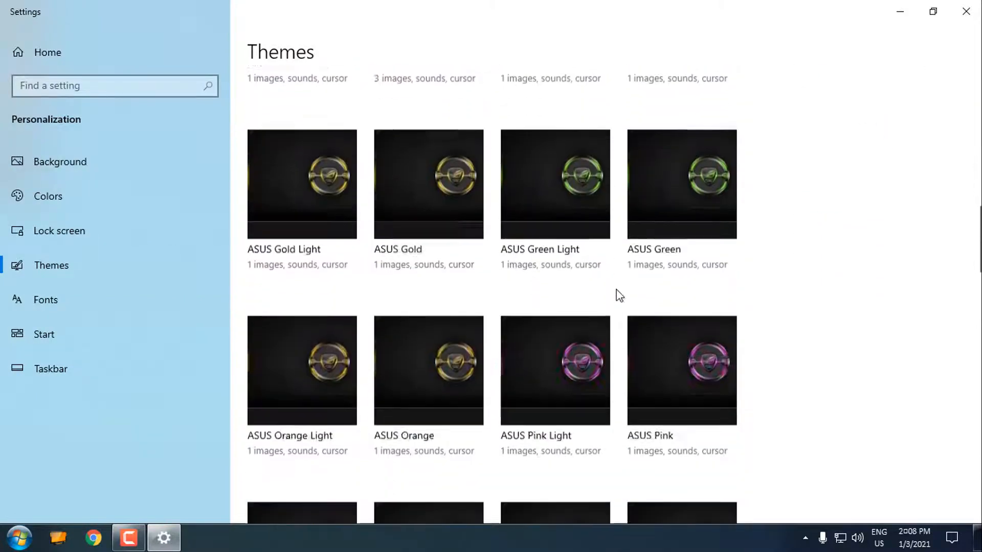
scroll(619, 295, "down", 5)
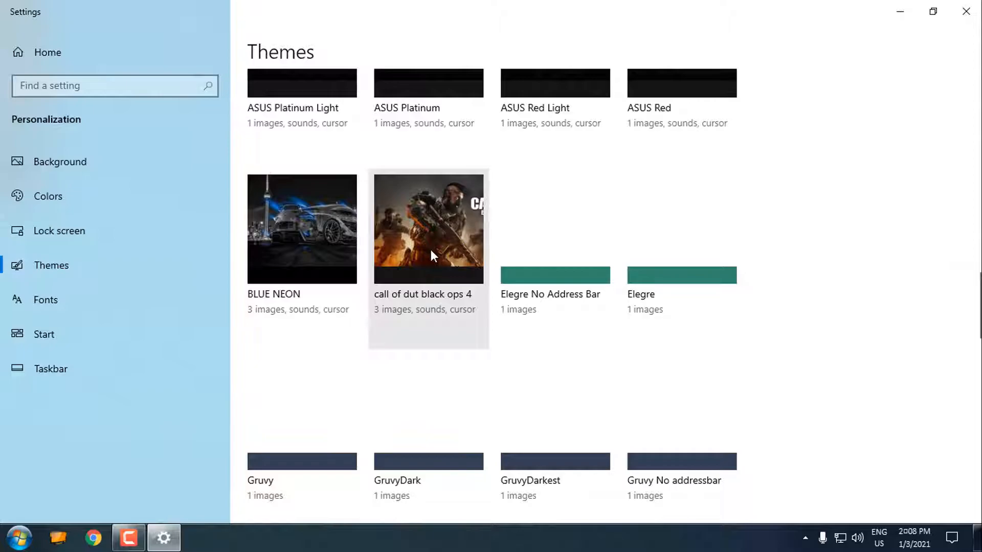
- Apply the call of dut black ops 4 theme tile so the Black Ops wallpaper appears
left_click(431, 249)
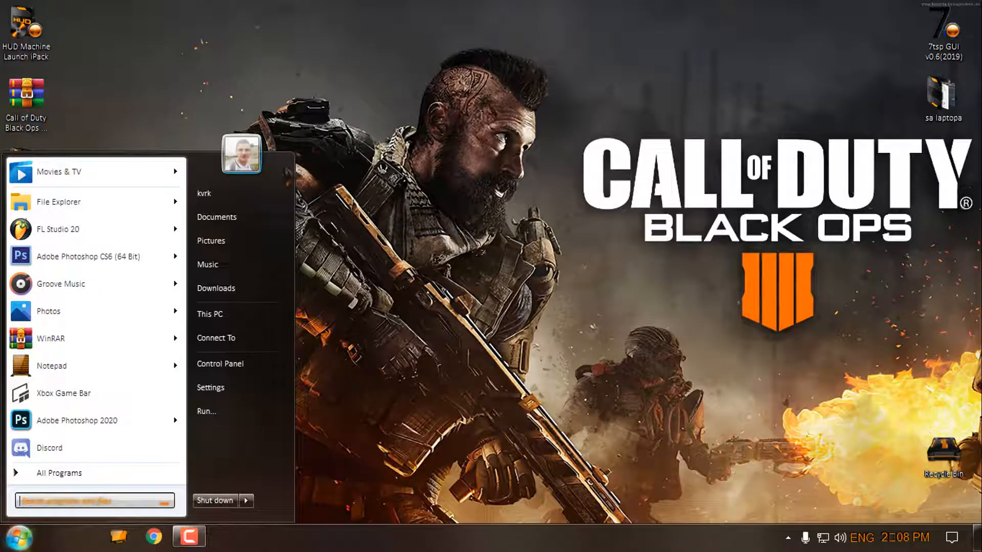
- Confirm the Call of Duty visual style in StartIsBack and check the themed Start menu
left_click(330, 187)
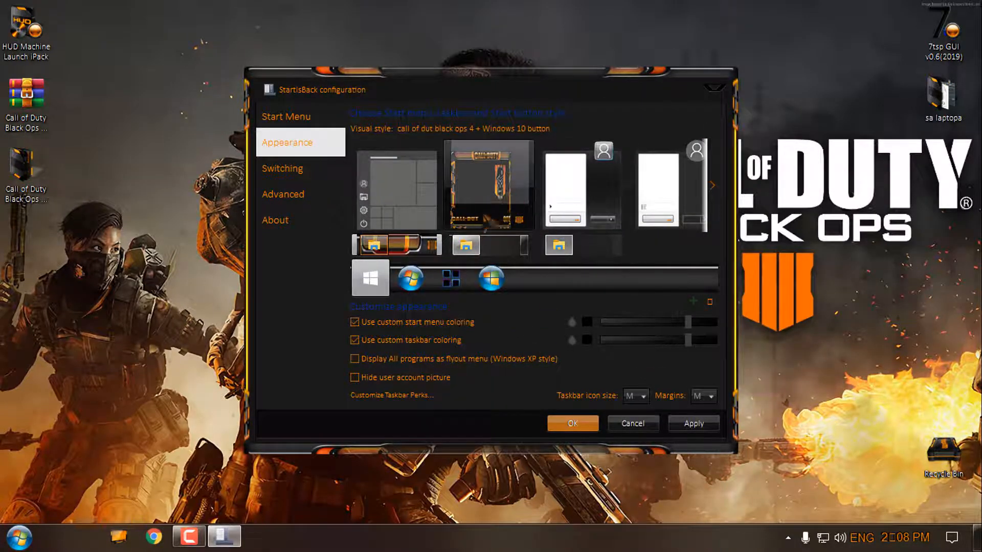
left_click(573, 423)
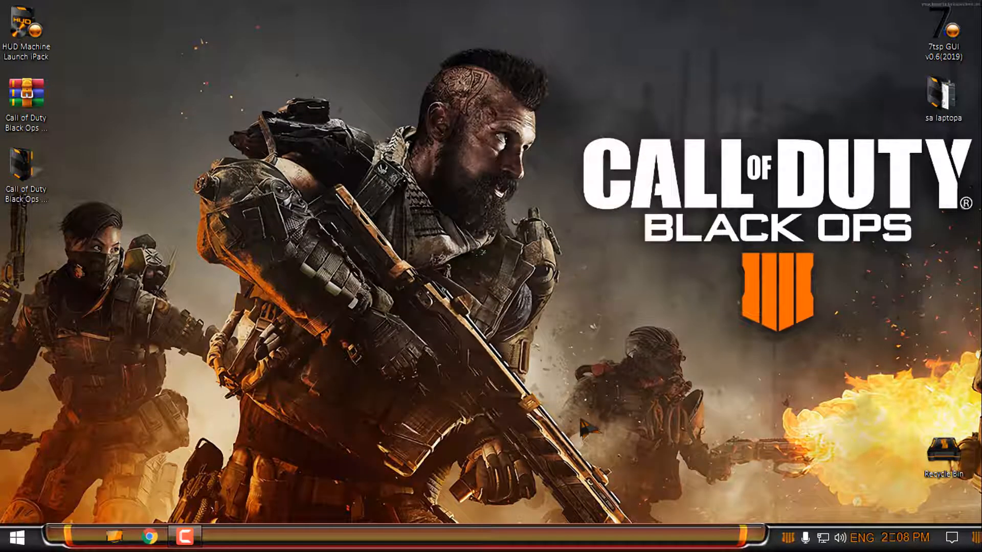
left_click(17, 537)
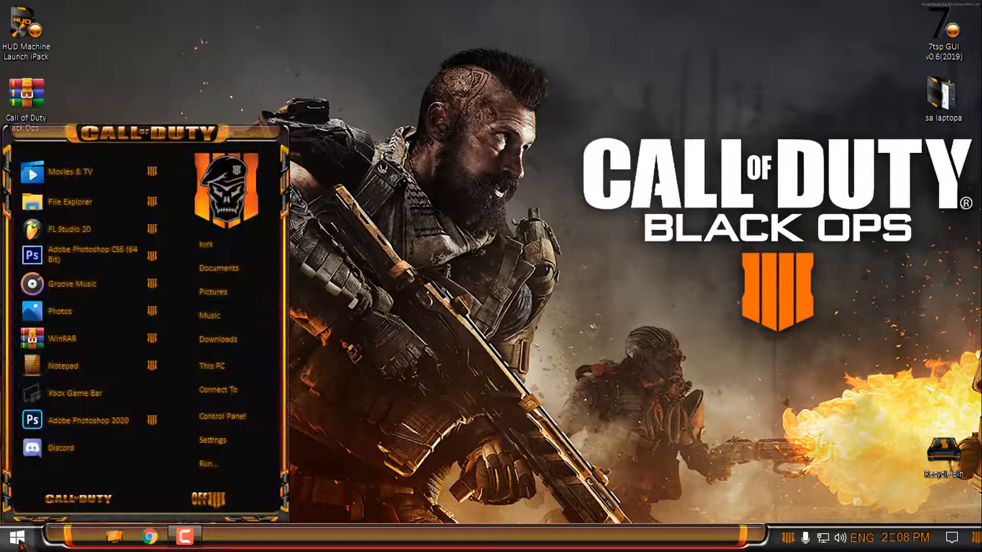
left_click(17, 537)
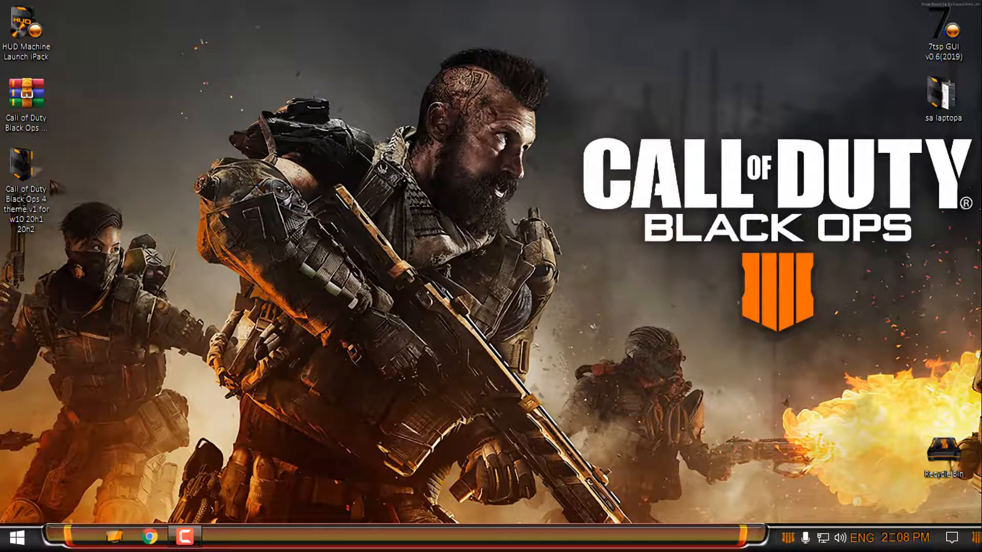
- Browse the extracted theme folders to see the themed Explorer window, then close it
double_click(23, 176)
left_click(180, 91)
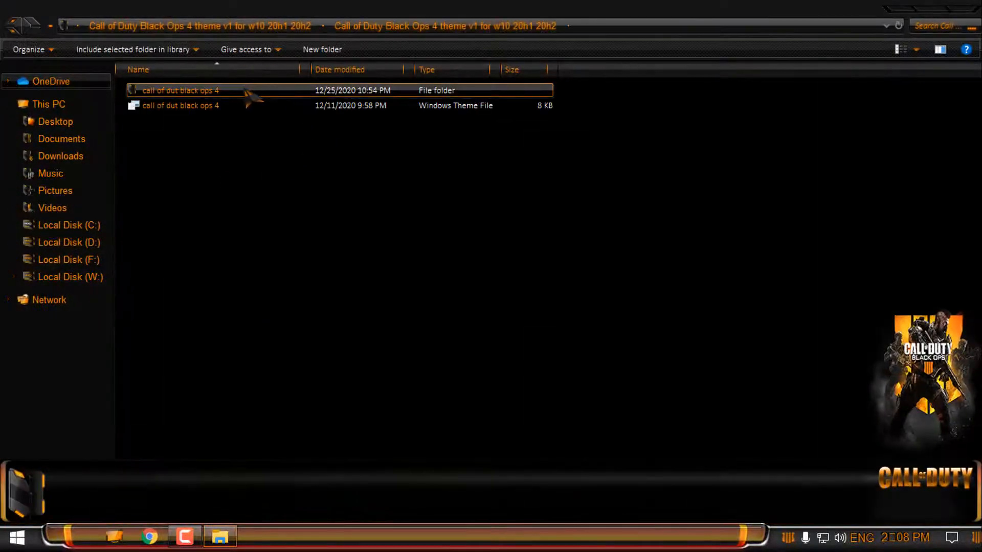
double_click(181, 91)
key("alt+F4")
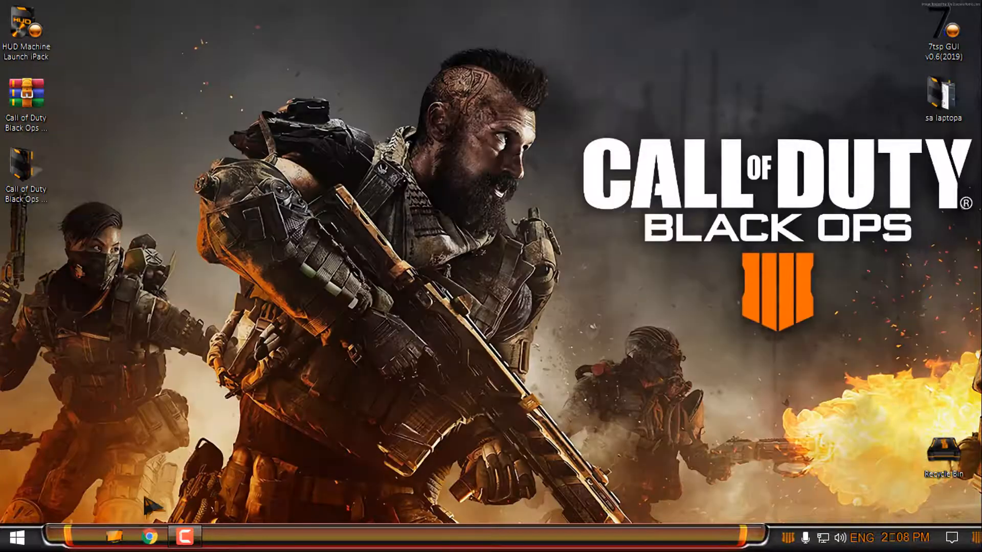
- Return to StartIsBack configuration's Appearance settings from the Start menu
left_click(23, 537)
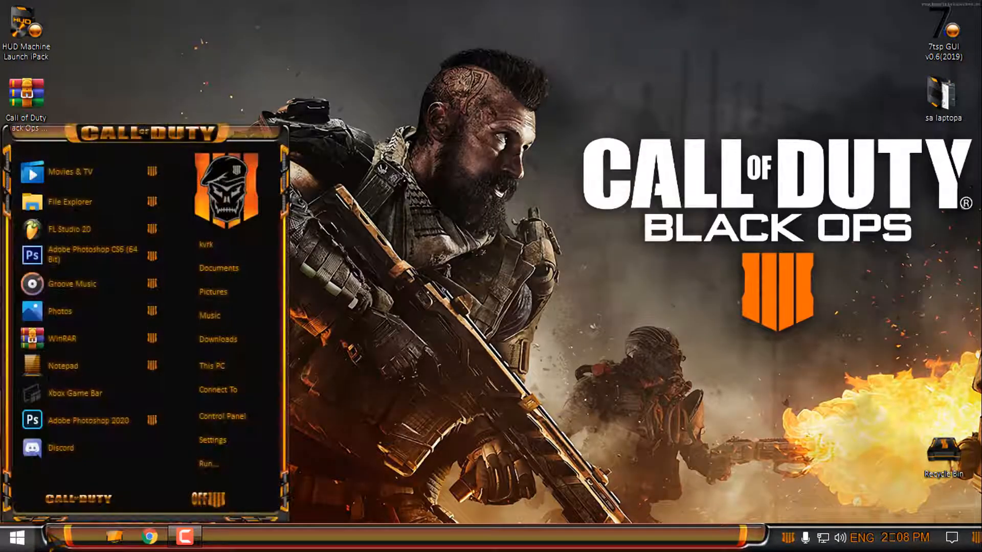
left_click(284, 156)
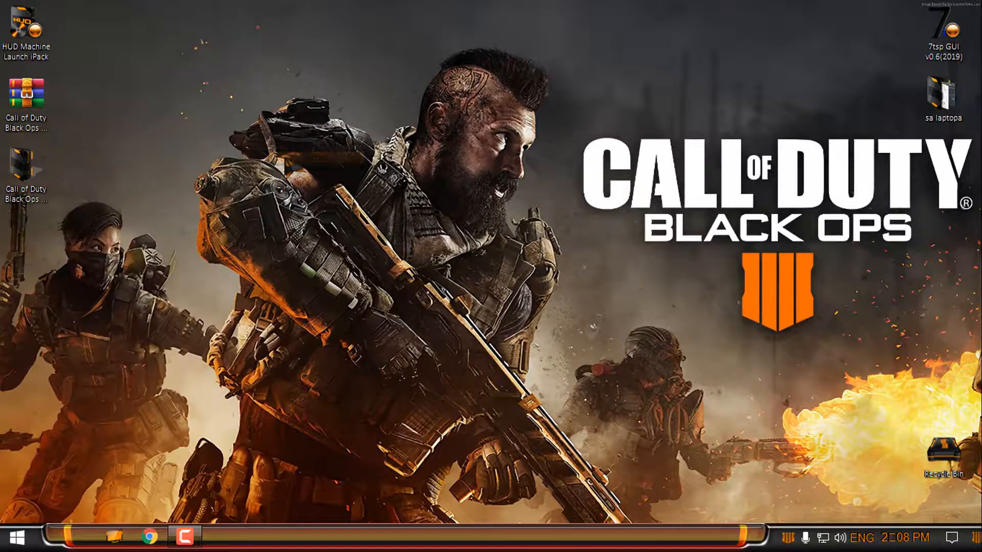
left_click(287, 142)
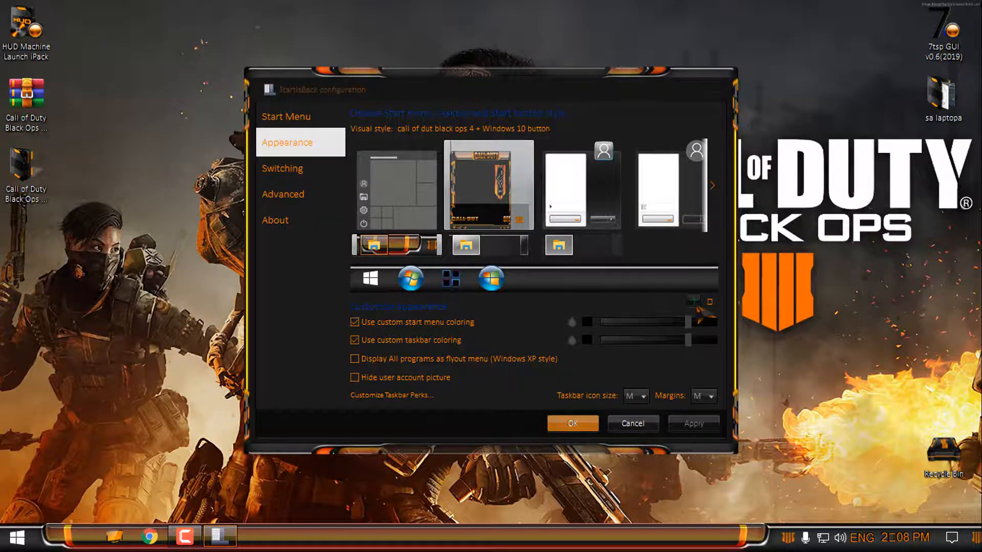
- Set the theme's Exporer.exe\912.png as the custom Start button and save StartIsBack
left_click(694, 302)
left_click(319, 202)
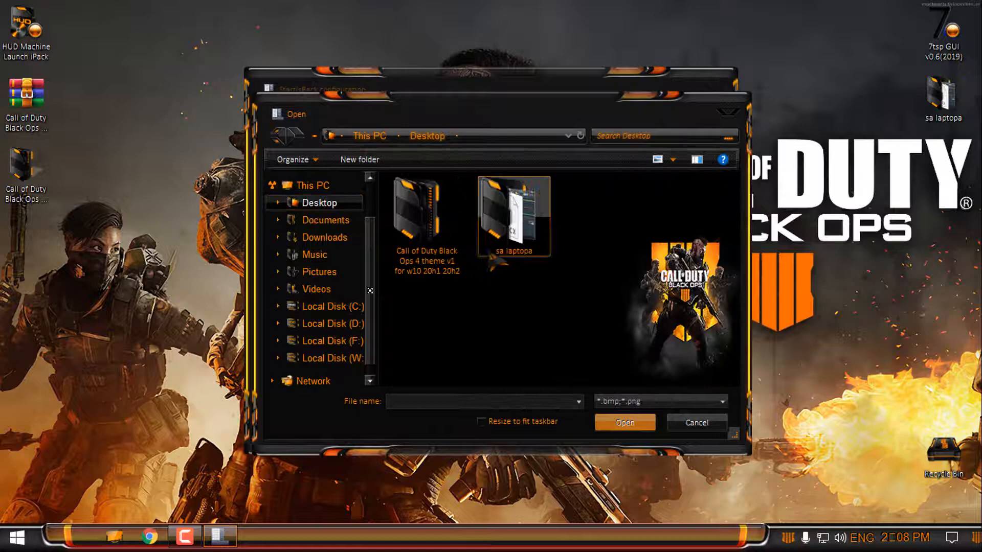
double_click(426, 215)
left_click(461, 200)
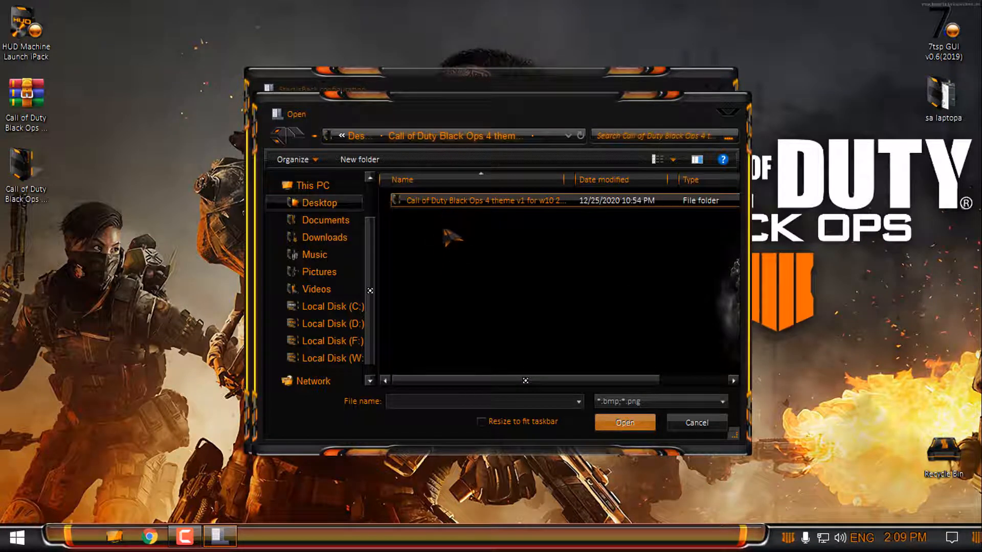
double_click(461, 200)
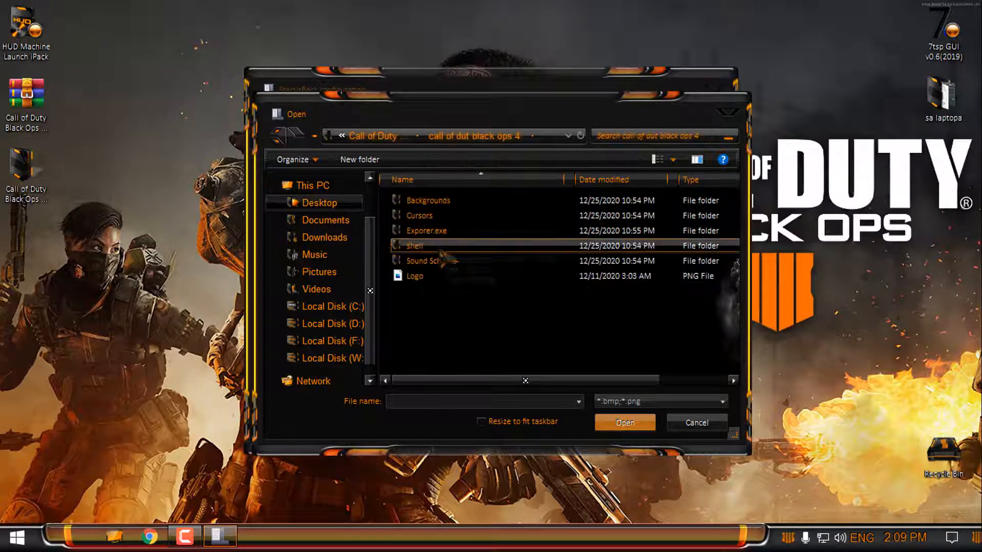
double_click(426, 230)
left_click(427, 230)
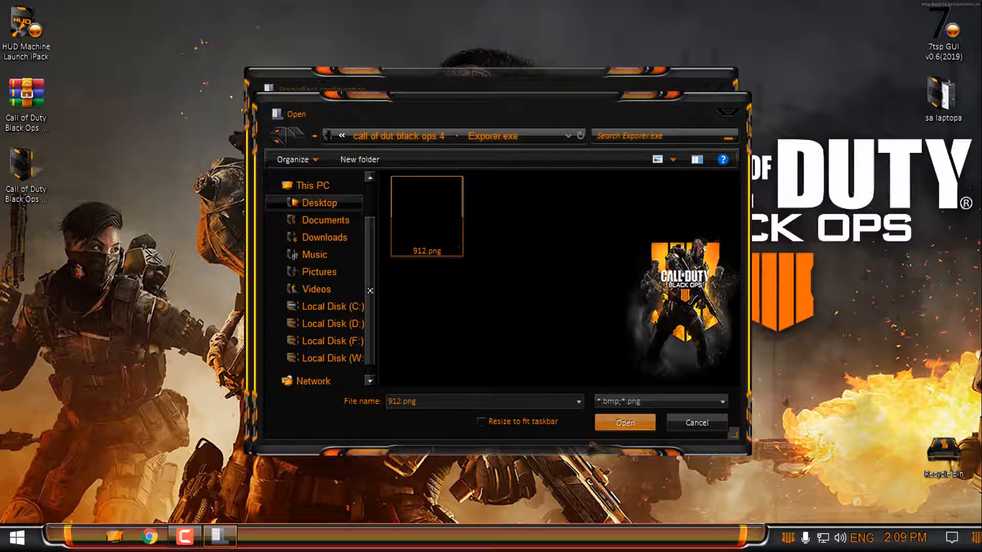
left_click(624, 422)
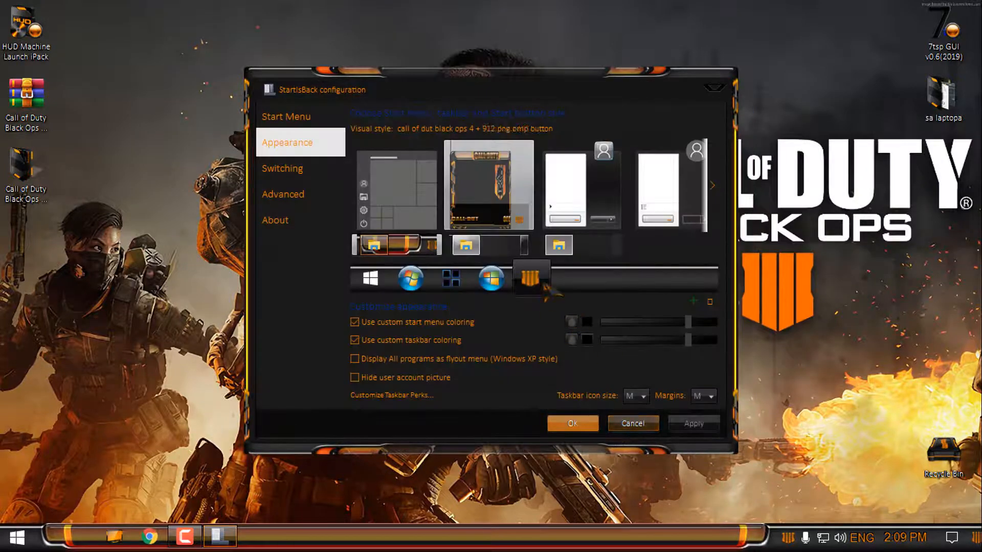
left_click(572, 423)
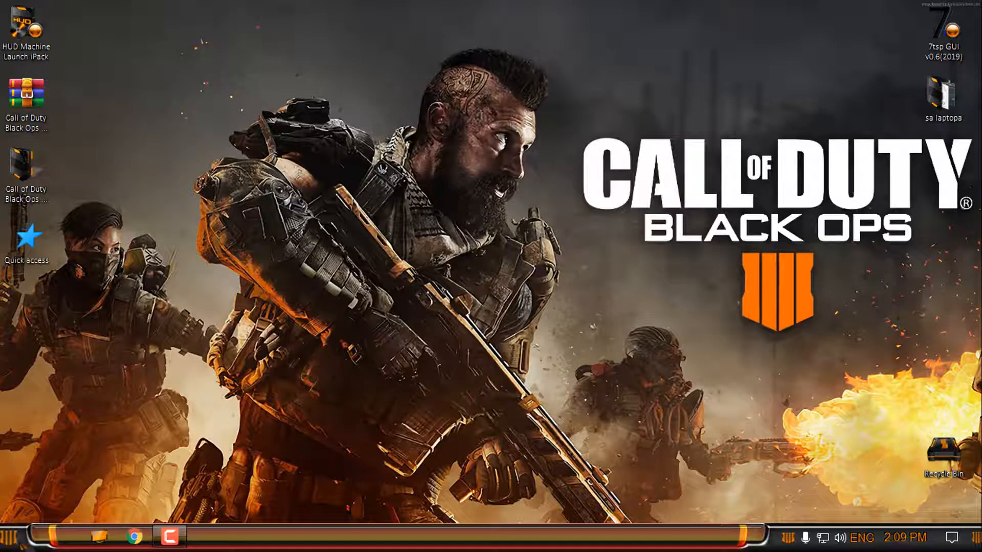
- Check the new Black Ops Start orb and launch This PC from the Start menu
left_click(11, 536)
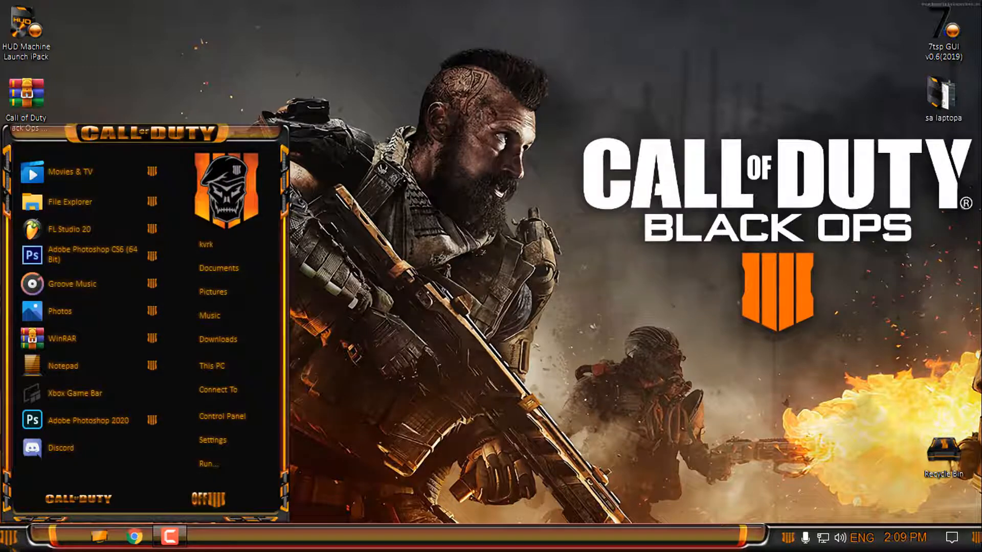
left_click(212, 365)
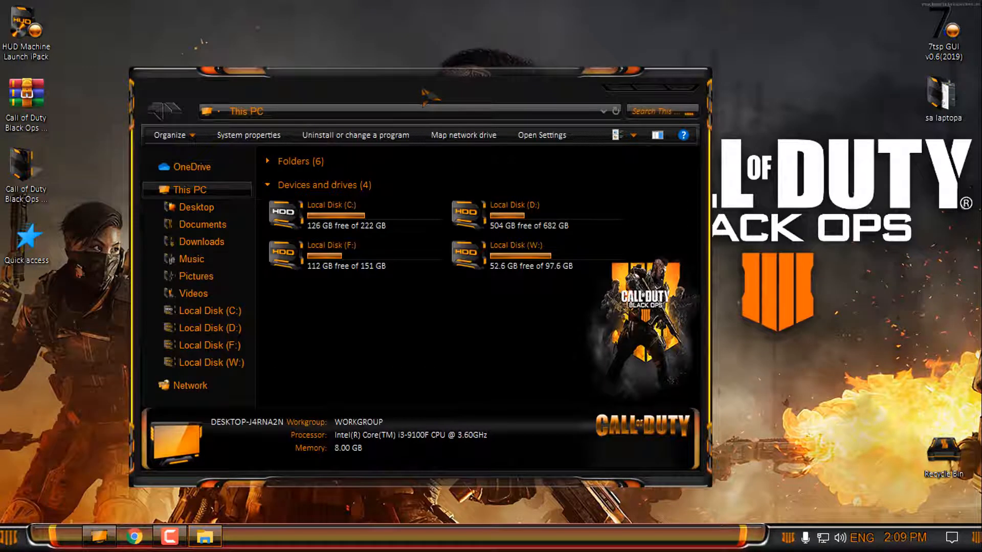
- Move the This PC window to the right and maximize it
mouse_move(439, 94)
left_mouse_down()
mouse_move(543, 105)
mouse_move(519, 101)
left_mouse_up()
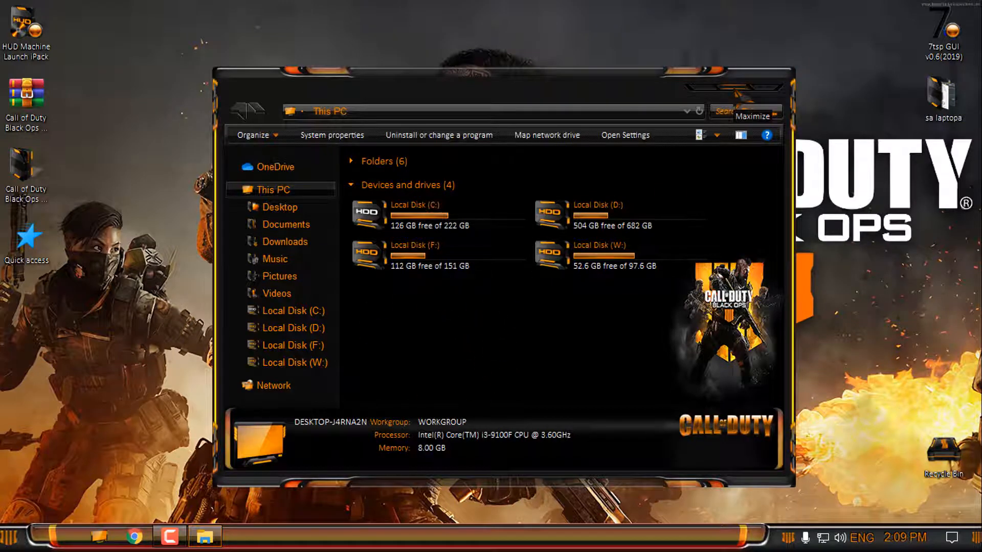
left_click(738, 94)
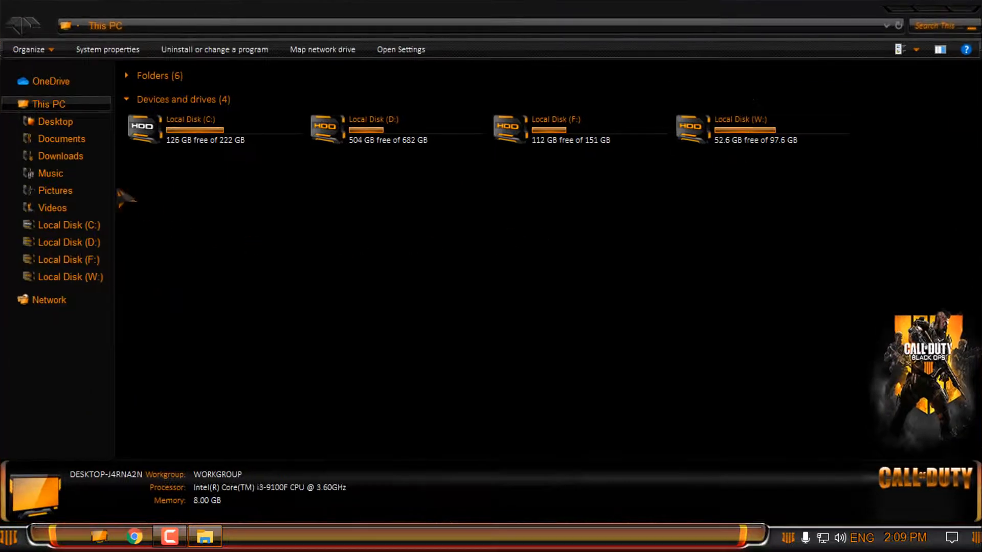
mouse_move(285, 224)
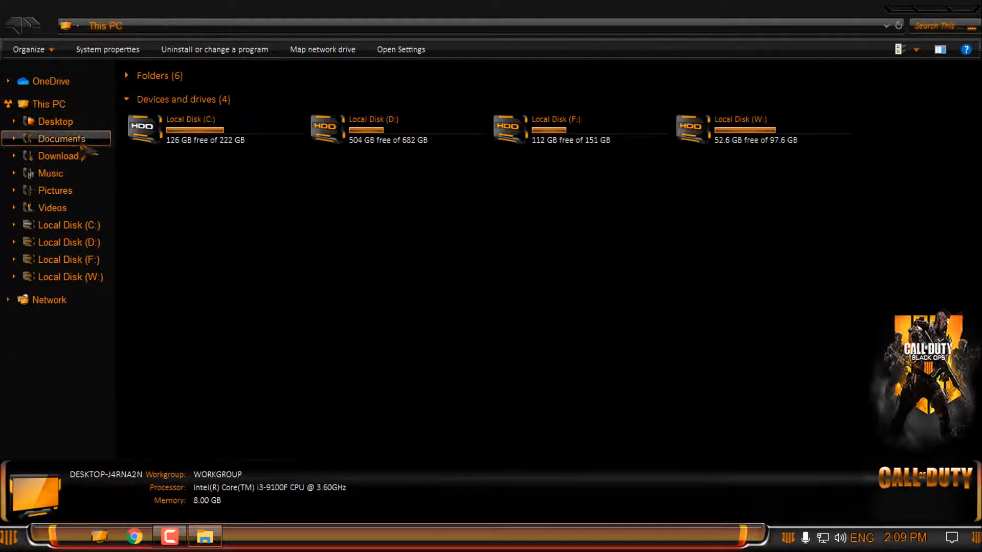
- Run System Transparency.exe from the Documents > System Transparency folder
left_click(61, 139)
double_click(832, 93)
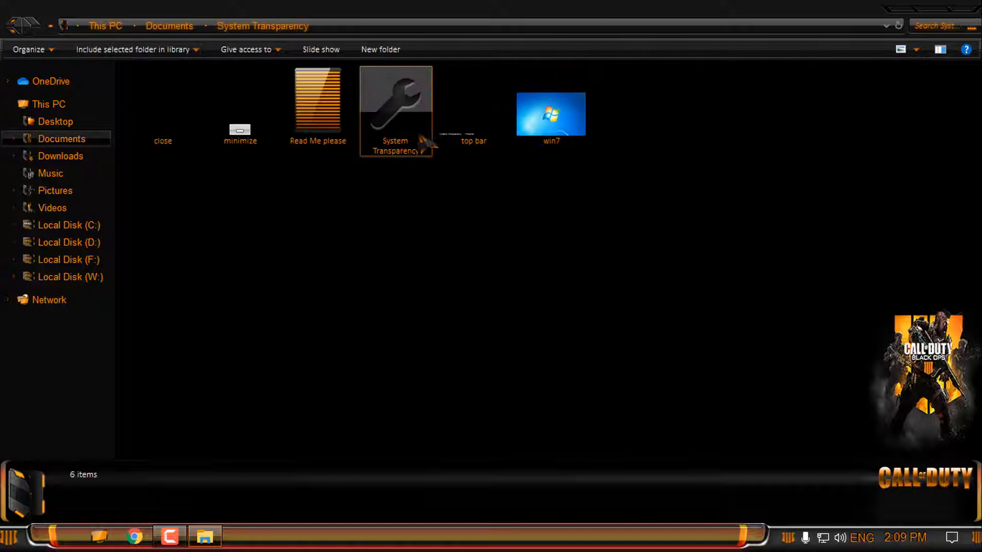
left_click(406, 123)
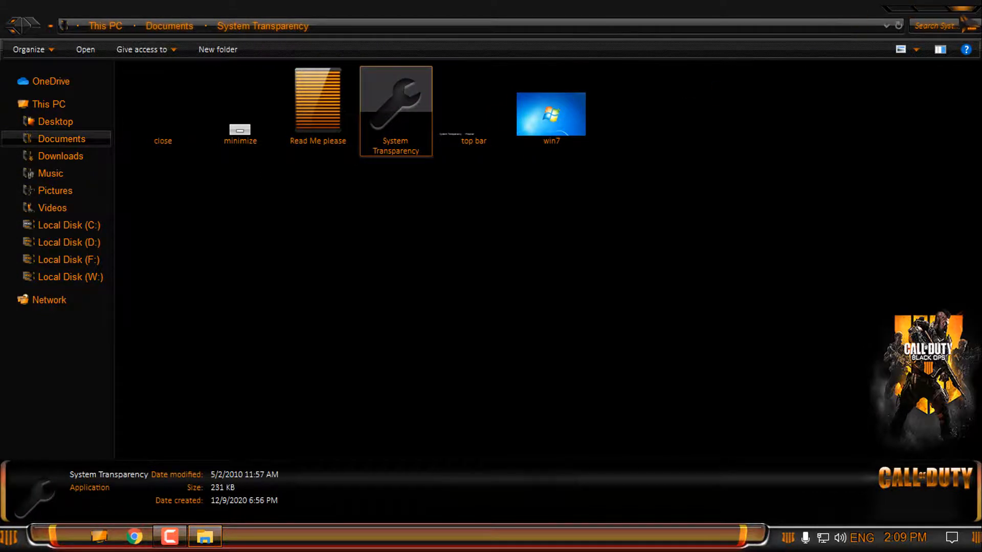
left_click(968, 25)
- From the tray icon's settings, confirm transparency level 200 so windows turn see-through
right_click(789, 537)
left_click(859, 414)
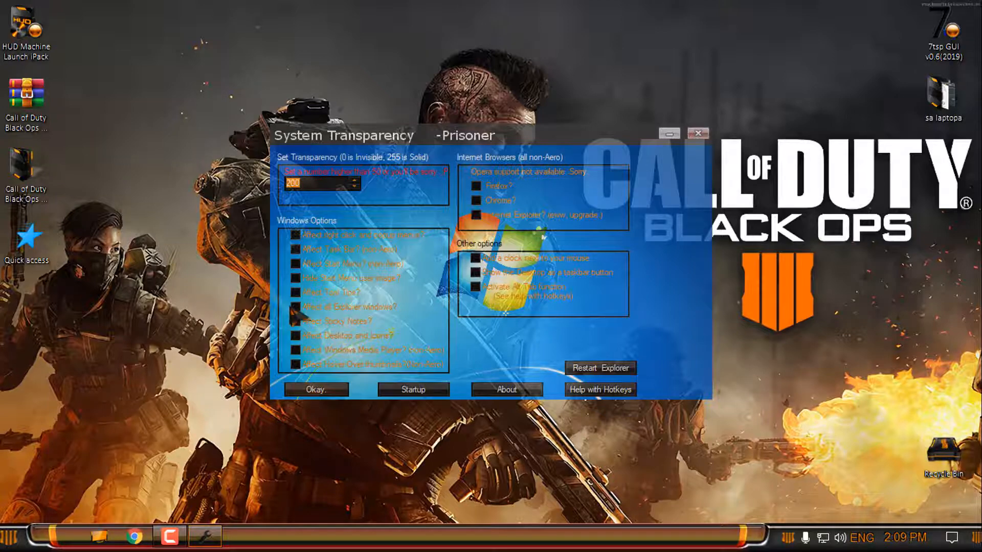
left_click(314, 390)
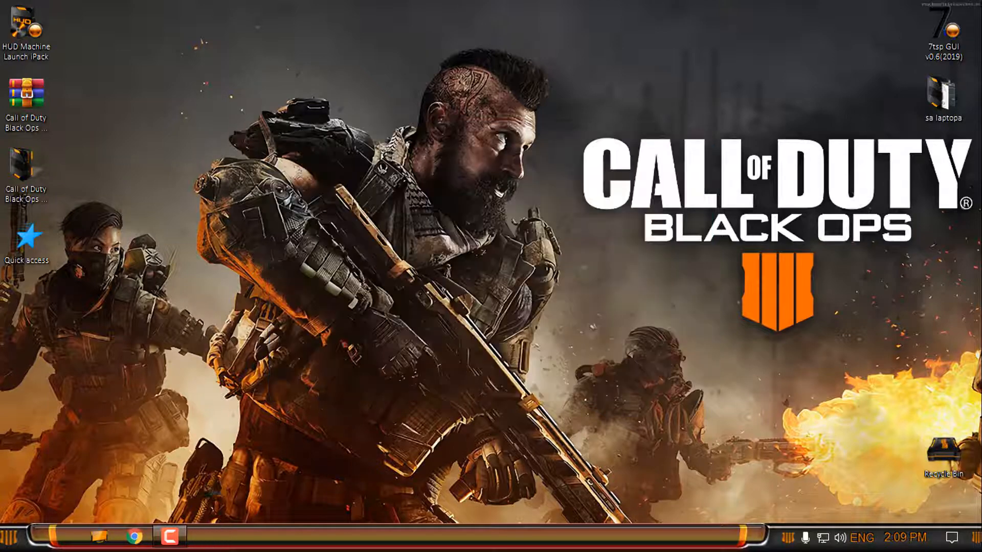
- Reopen This PC and reposition its translucent window over the Black Ops wallpaper
left_click(99, 537)
left_click_drag(414, 35, 460, 57)
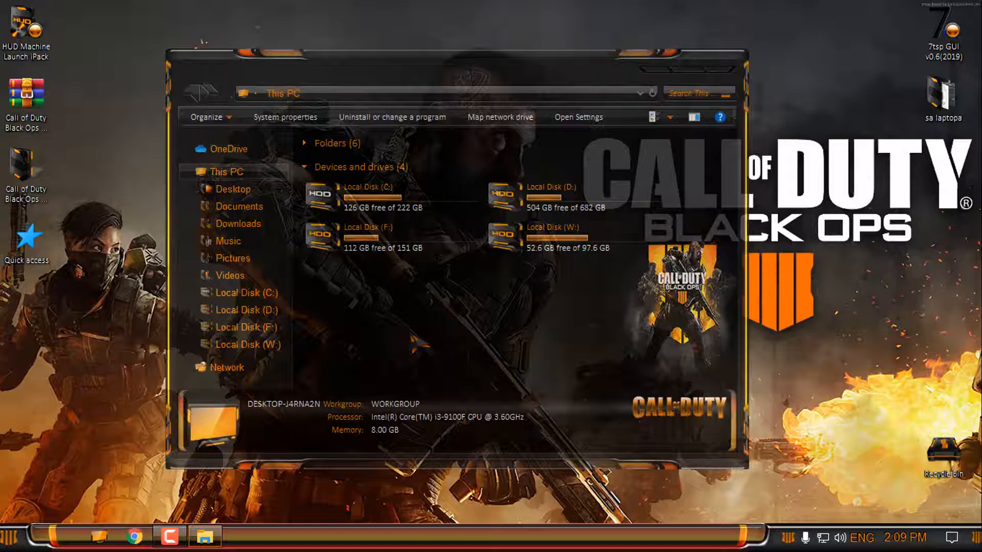
left_click_drag(582, 76, 756, 40)
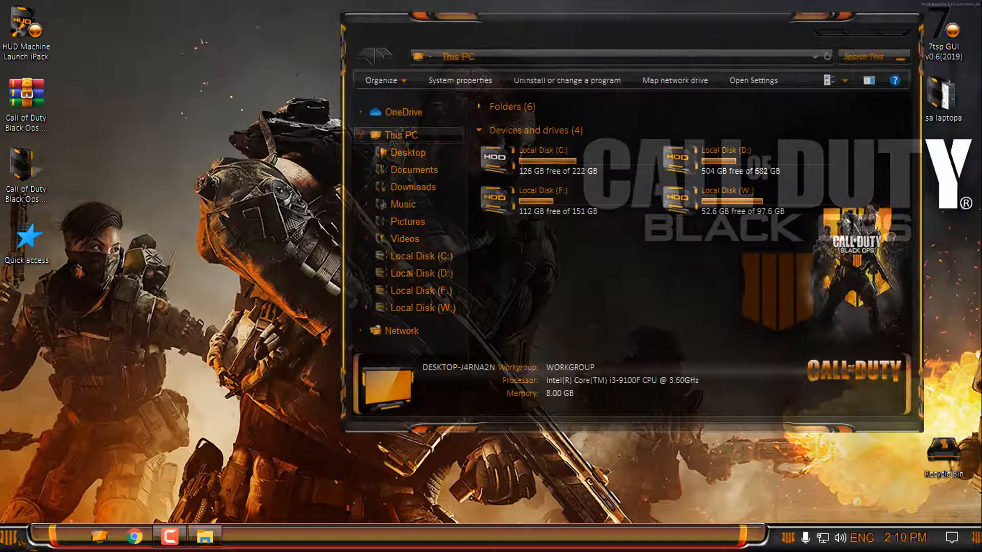
- Show This PC's system Properties from the themed Start menu and maximize the window
left_click(18, 540)
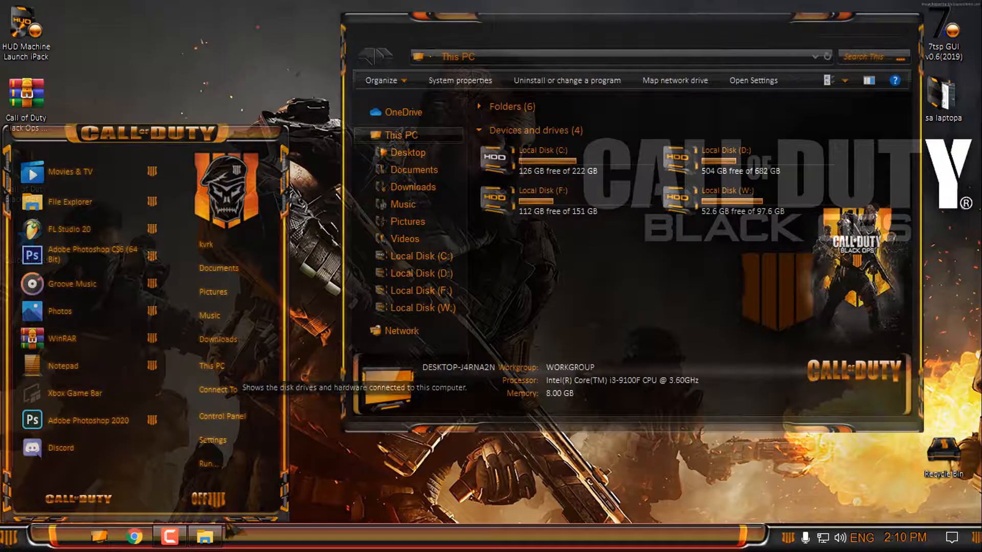
right_click(222, 367)
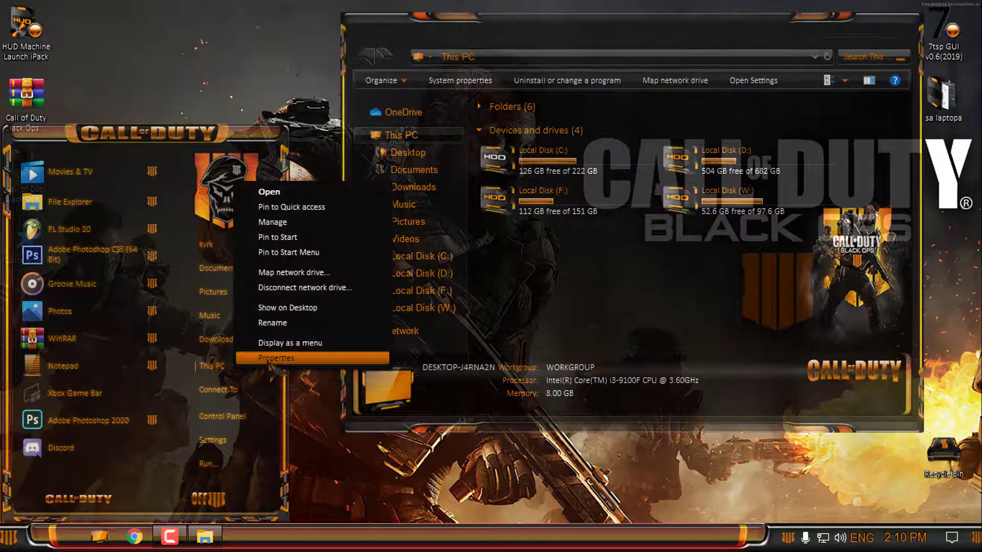
left_click(306, 368)
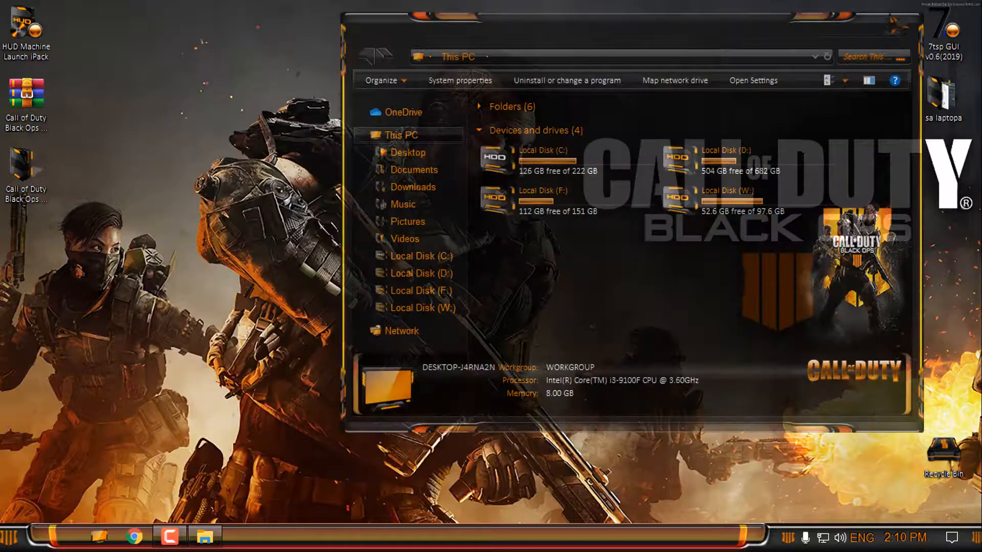
double_click(864, 31)
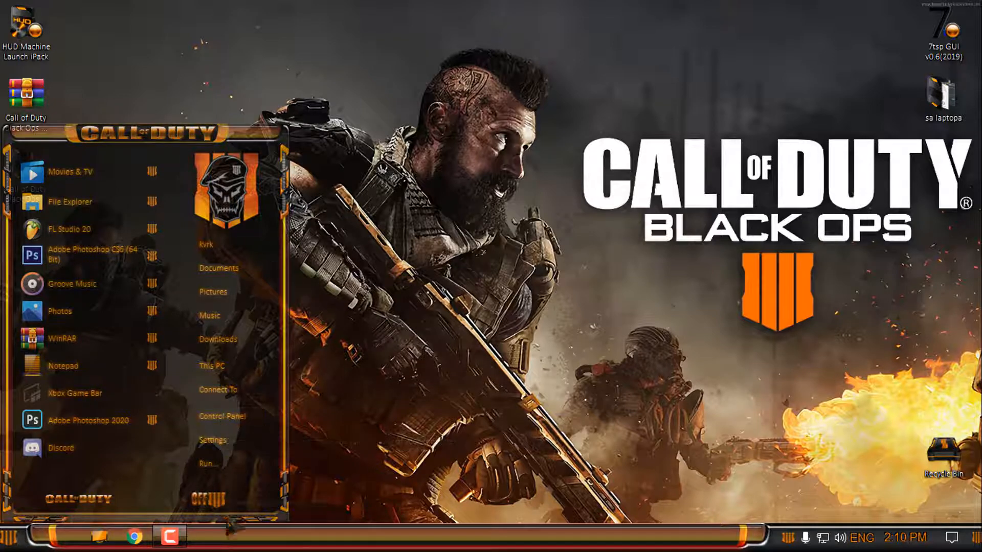
- Dismiss the Start menu, then check the themed Start menu once more
left_click(804, 536)
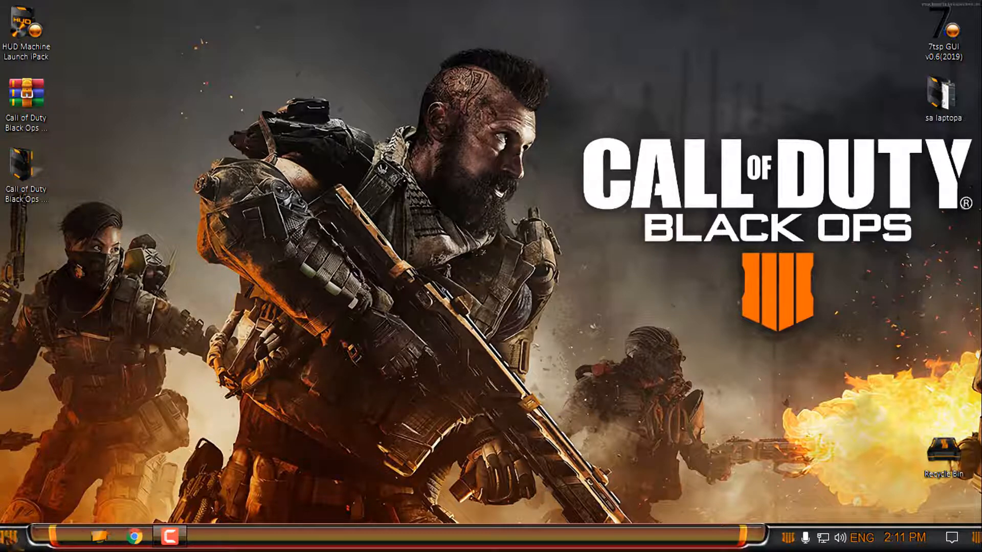
left_click(14, 537)
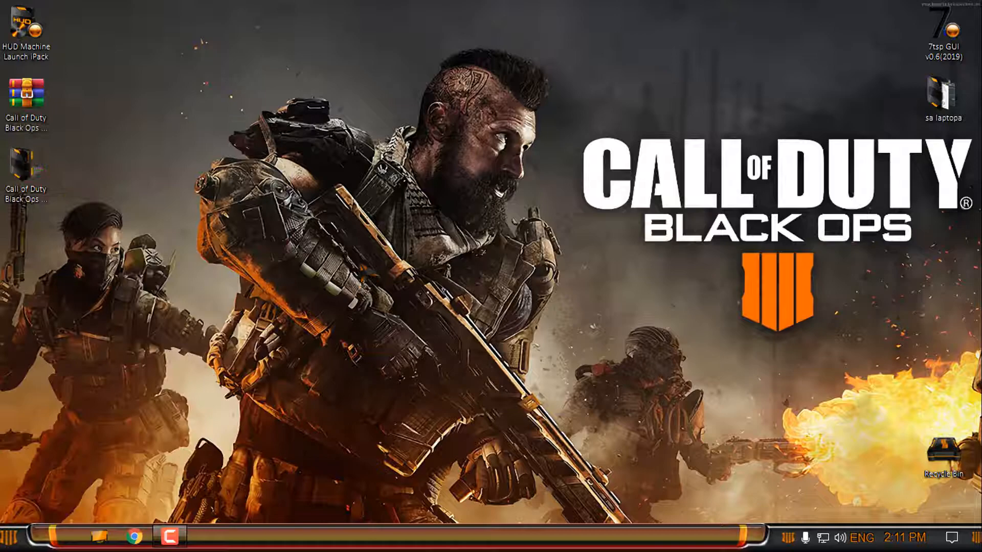